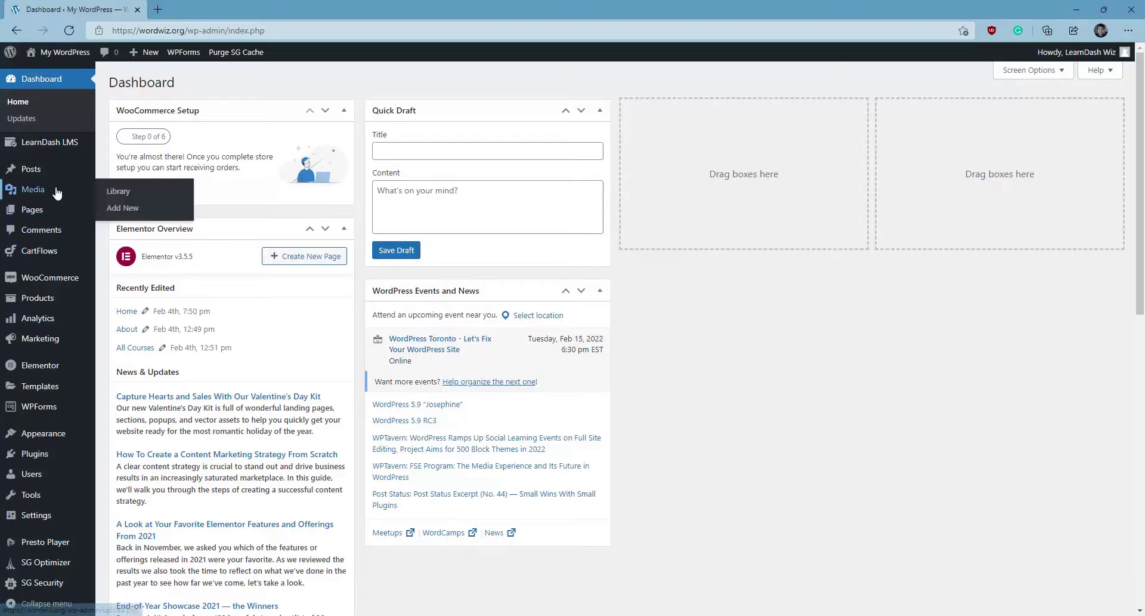
# Create a new LearnDash course titled "Introducing the LearnDash Course Builder".
pyautogui.moveTo(41, 154)
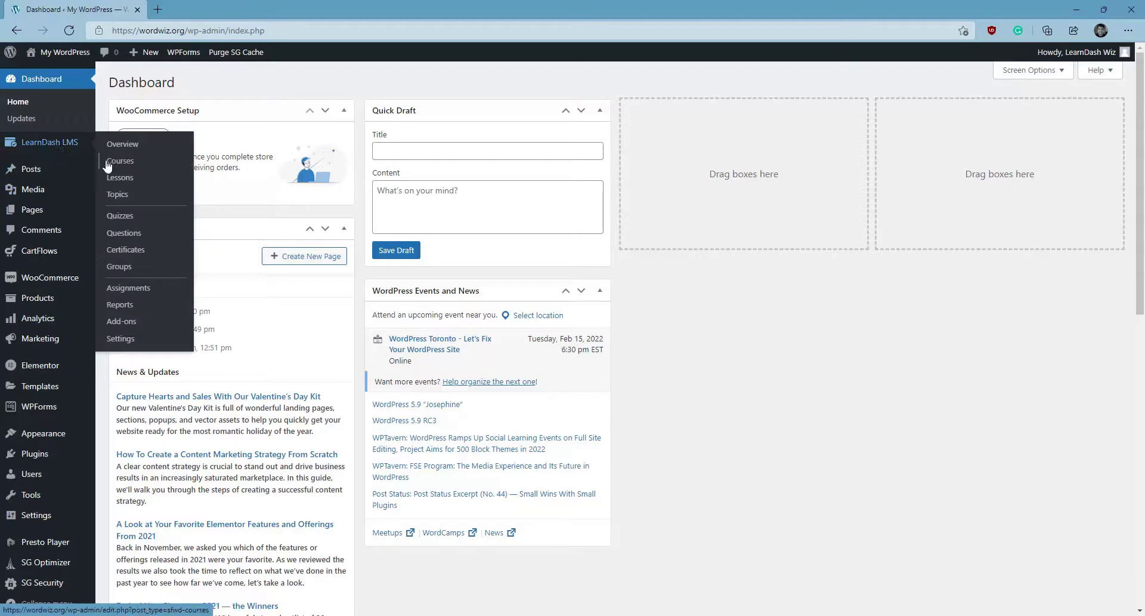
pyautogui.click(126, 169)
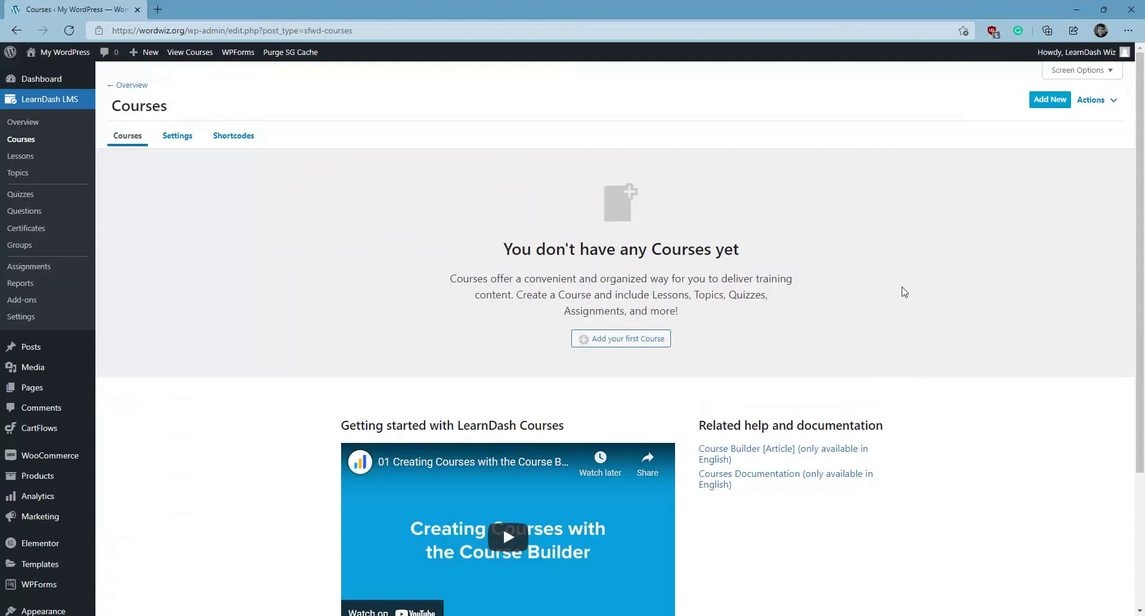
pyautogui.click(1039, 108)
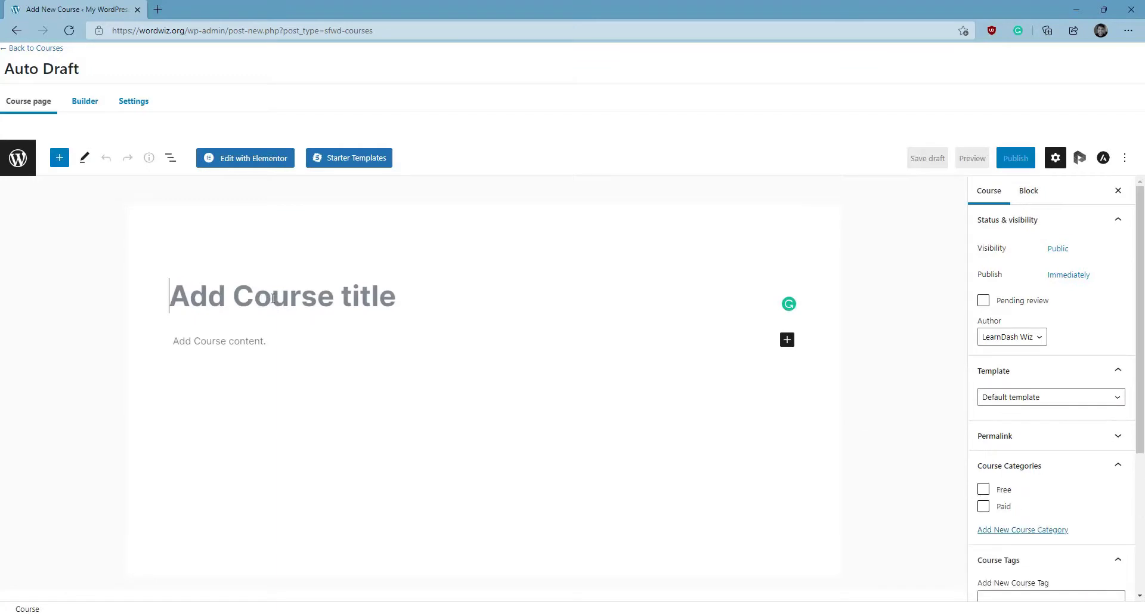
pyautogui.write('Intr')
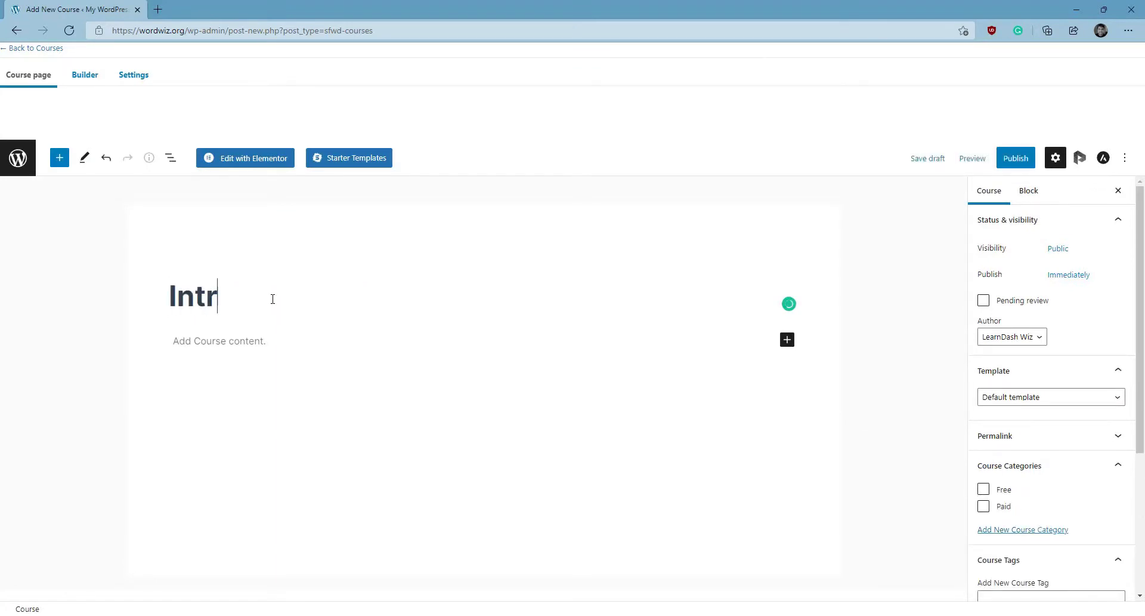
pyautogui.write('oducing the')
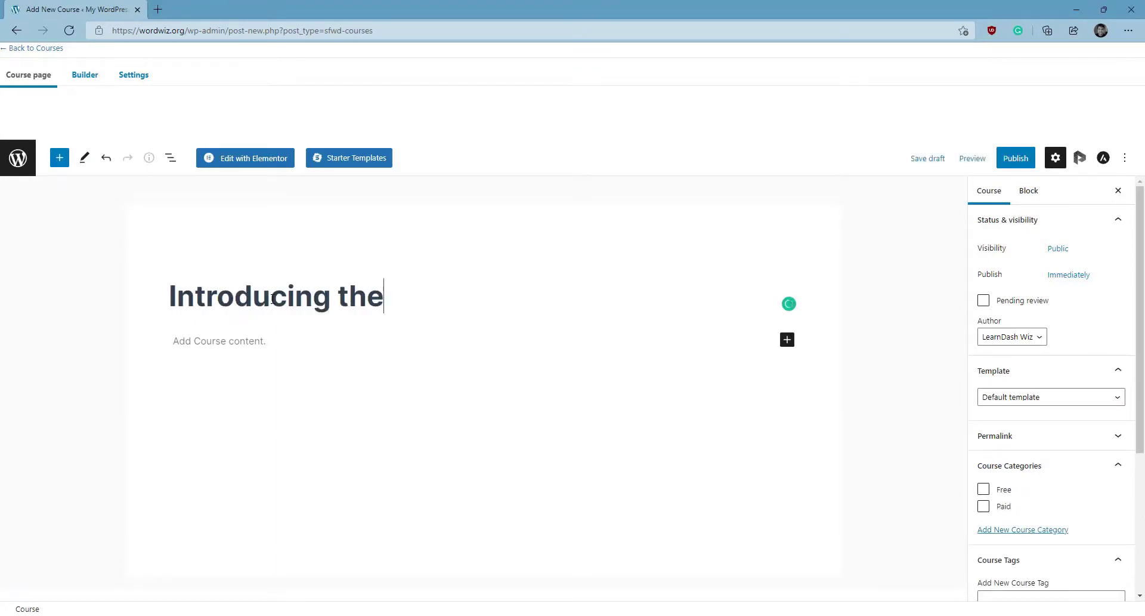
pyautogui.write(' LearnD')
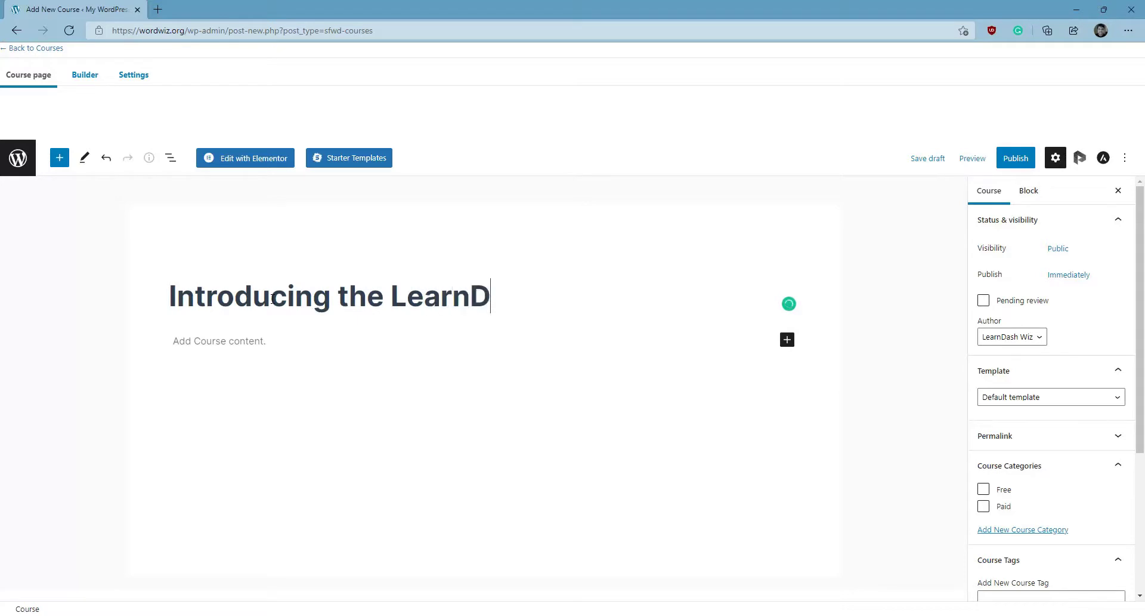
pyautogui.write('ash Course')
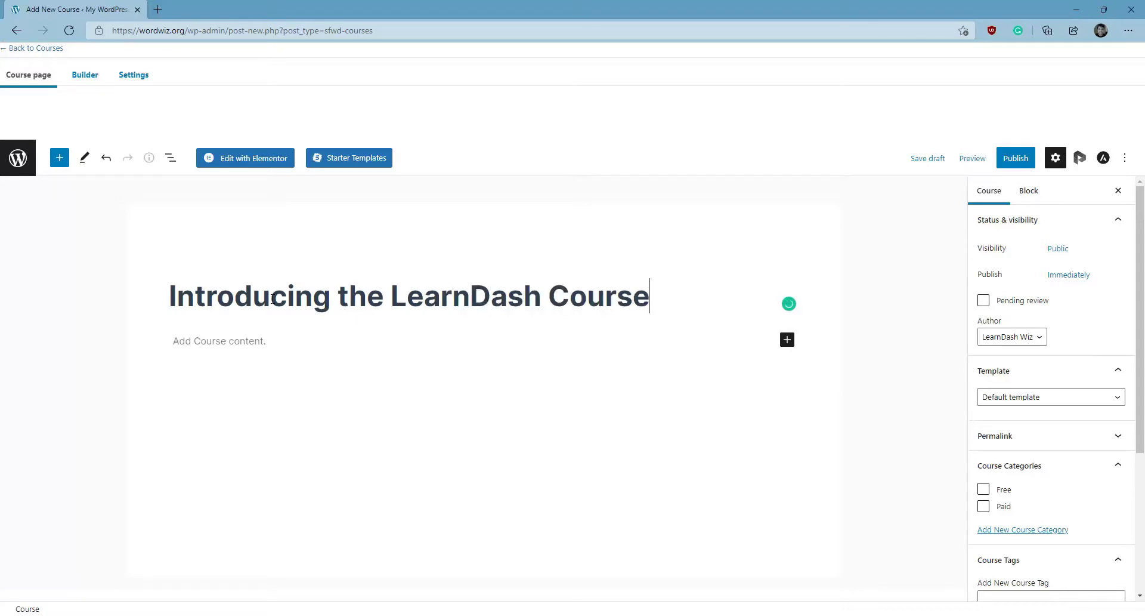
pyautogui.write(' Builder')
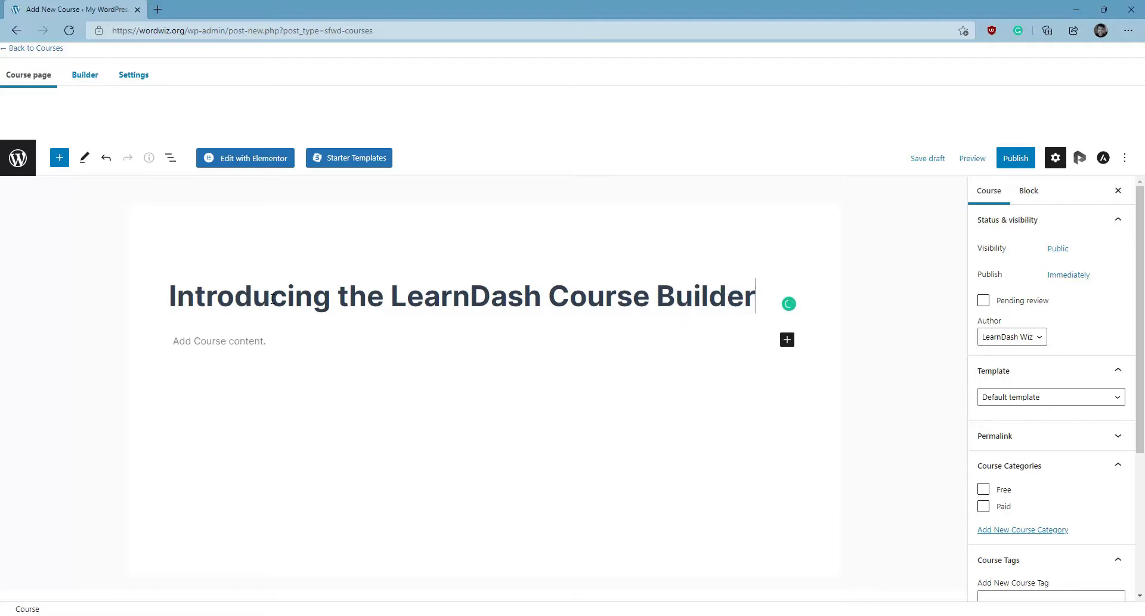
# Set the course's featured image to social-media-free-img.jpg from the media library.
pyautogui.scroll(-4, 1115, 475)
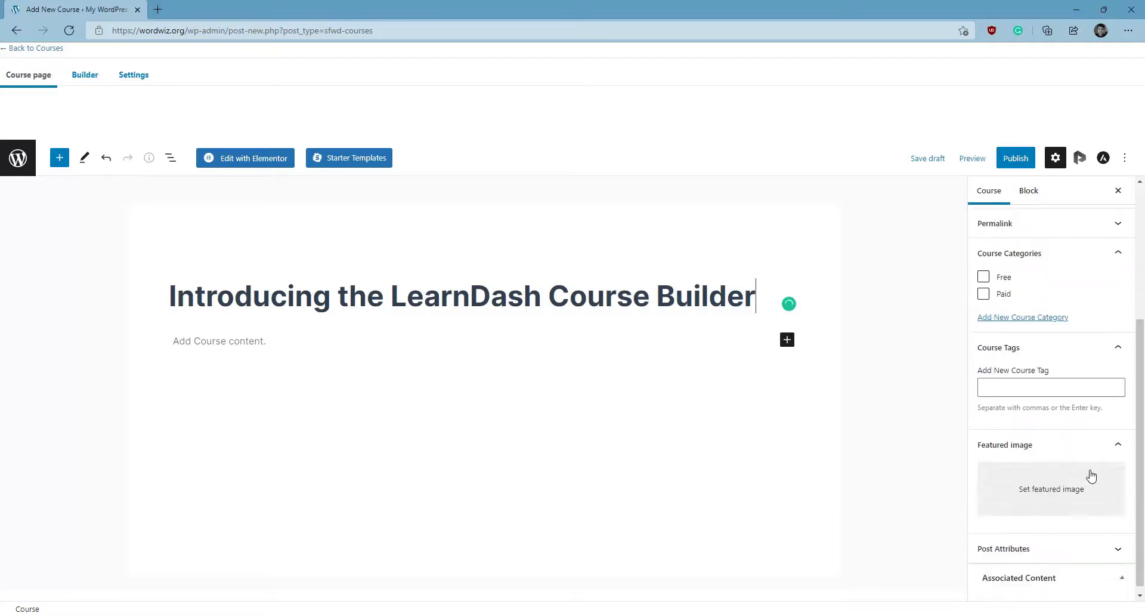
pyautogui.click(1075, 480)
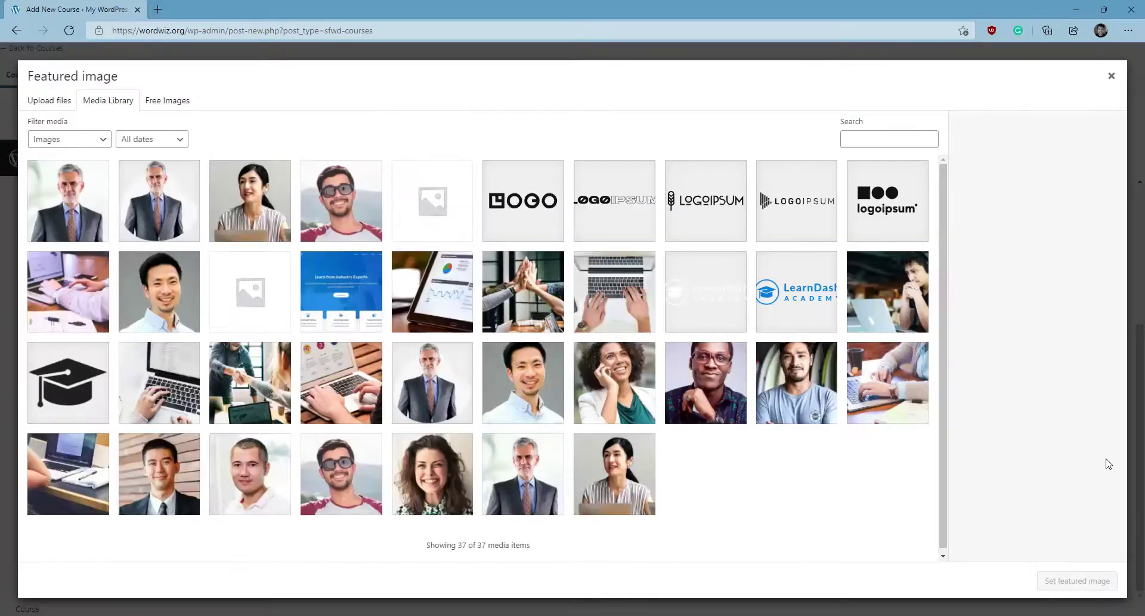
pyautogui.click(358, 376)
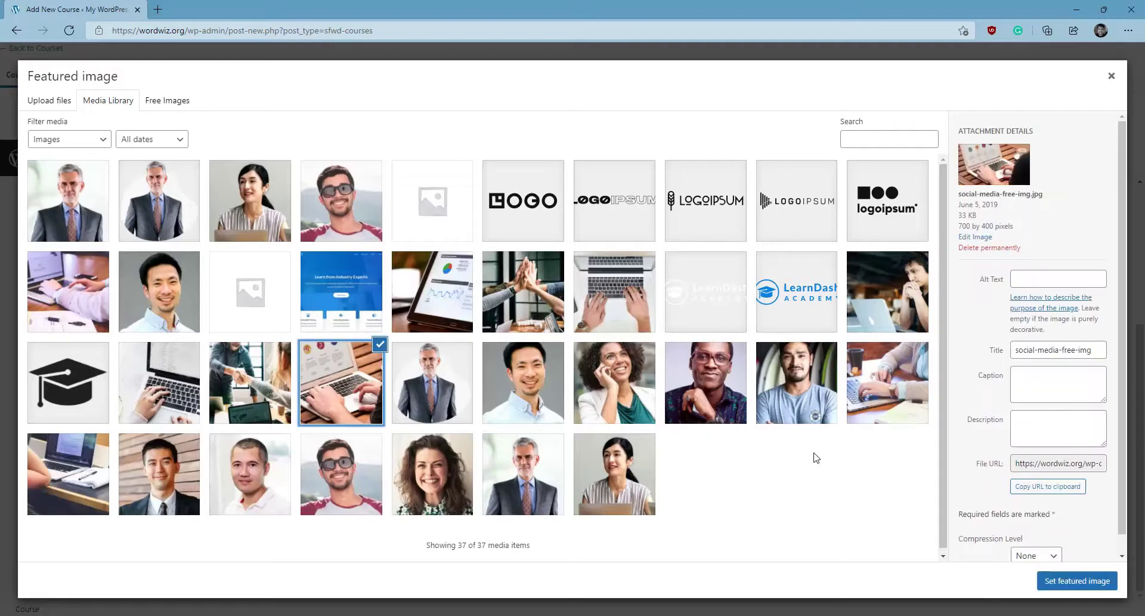
pyautogui.click(1076, 582)
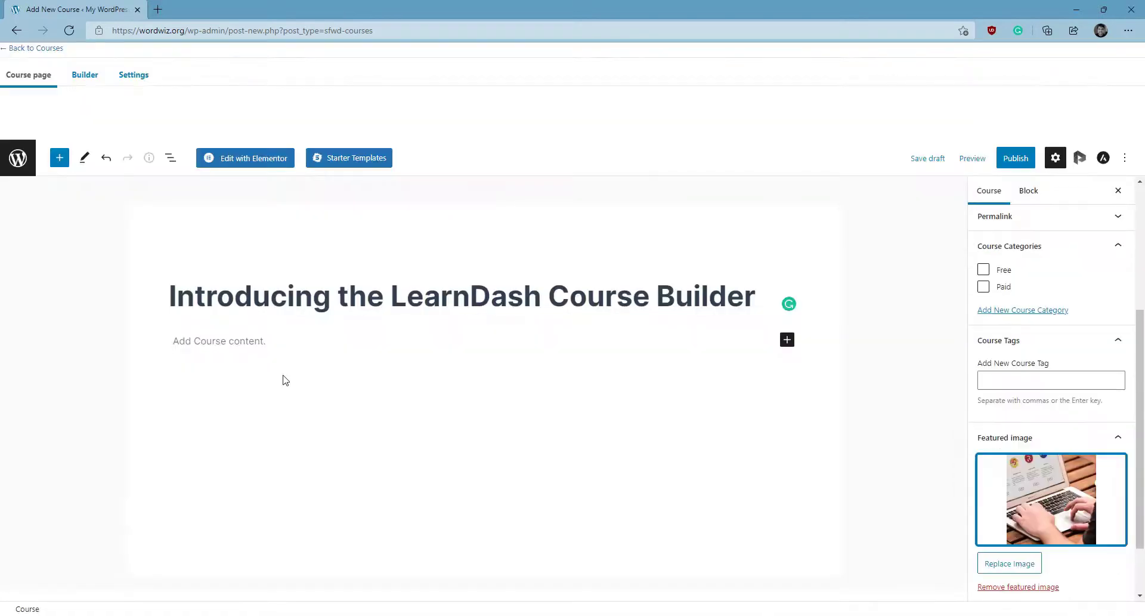
# Open the course's builder and add a section heading titled "Introduction".
pyautogui.click(85, 77)
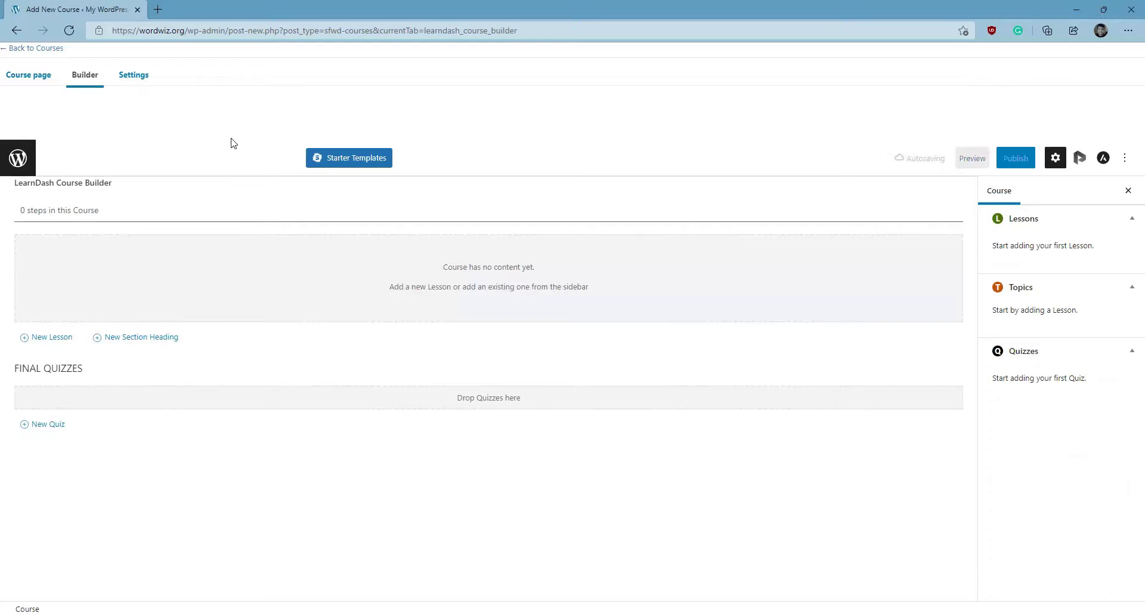
pyautogui.click(157, 337)
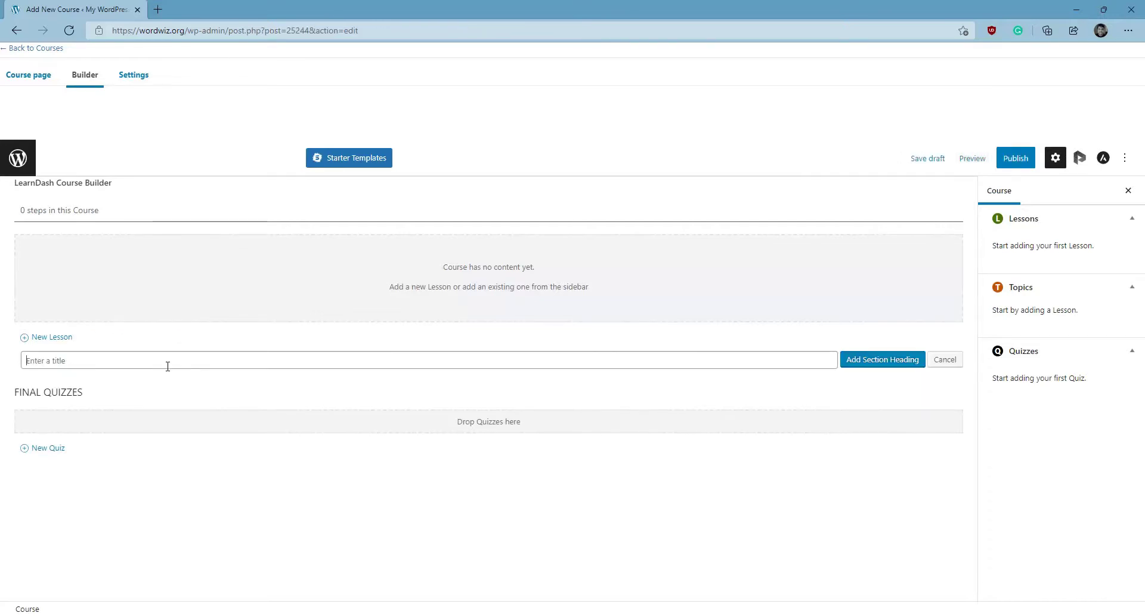
pyautogui.write('Introduction')
pyautogui.click(860, 361)
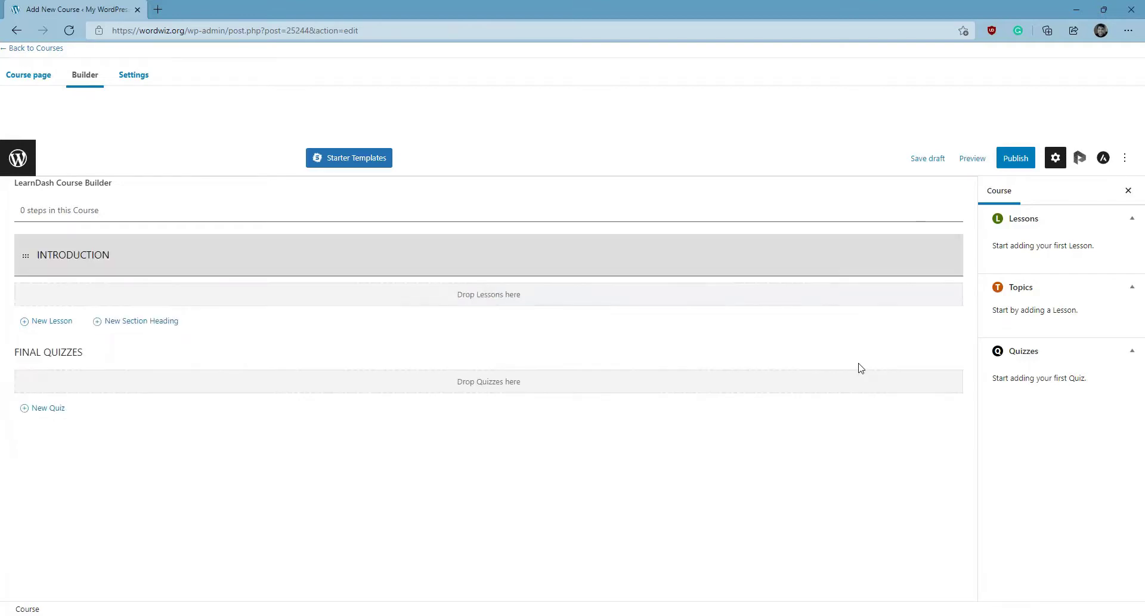
# Add a lesson titled "Introducing the LearnDash Course Builder" under the Introduction section.
pyautogui.moveTo(101, 268)
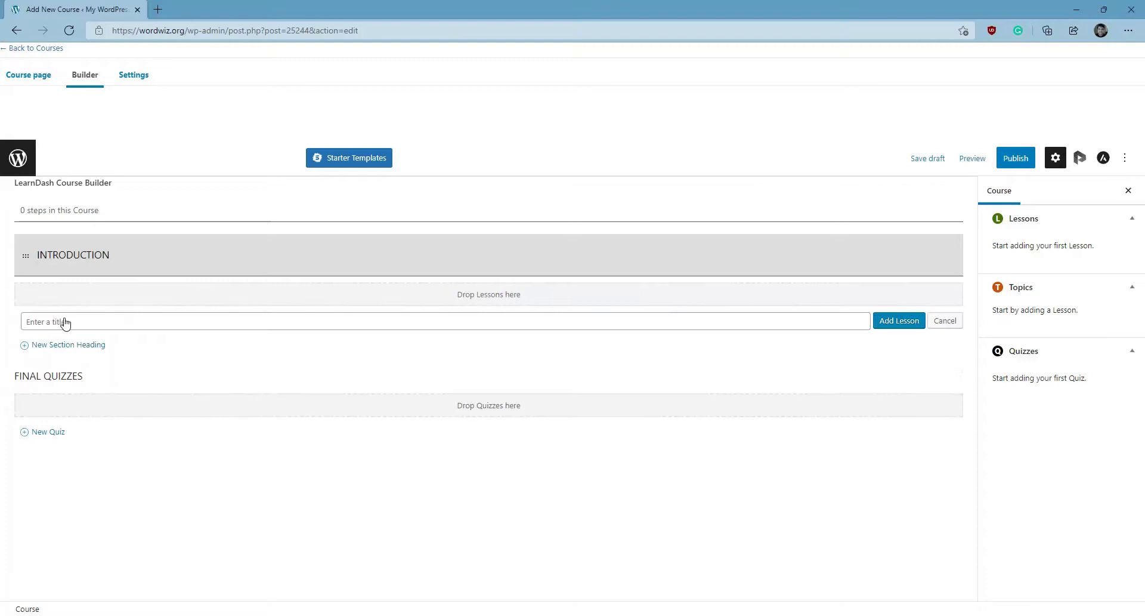
pyautogui.click(66, 321)
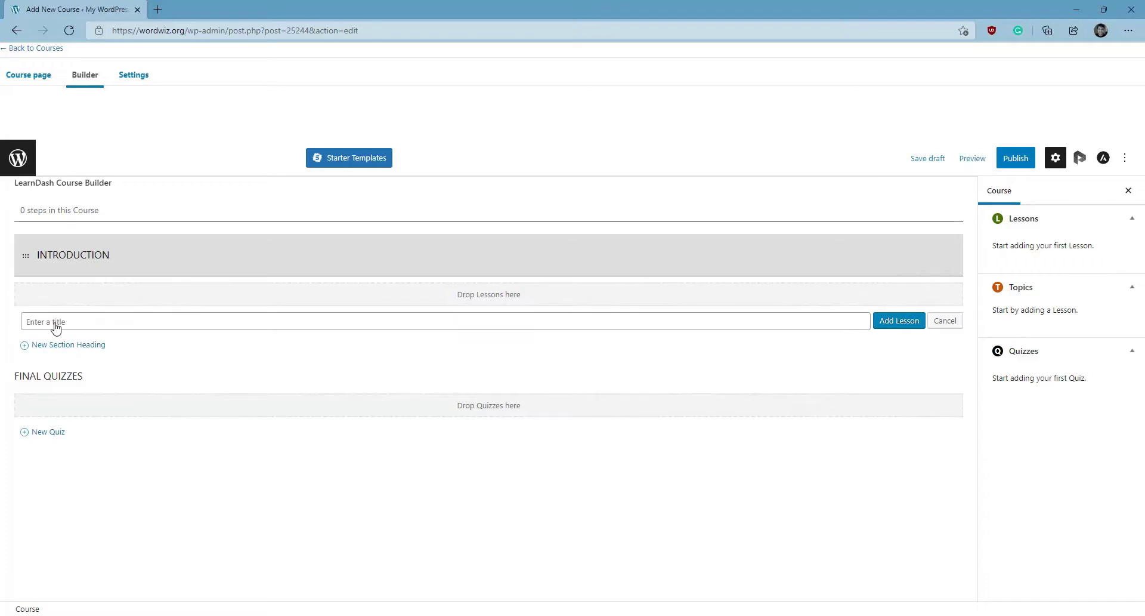
pyautogui.click(140, 323)
pyautogui.write('In')
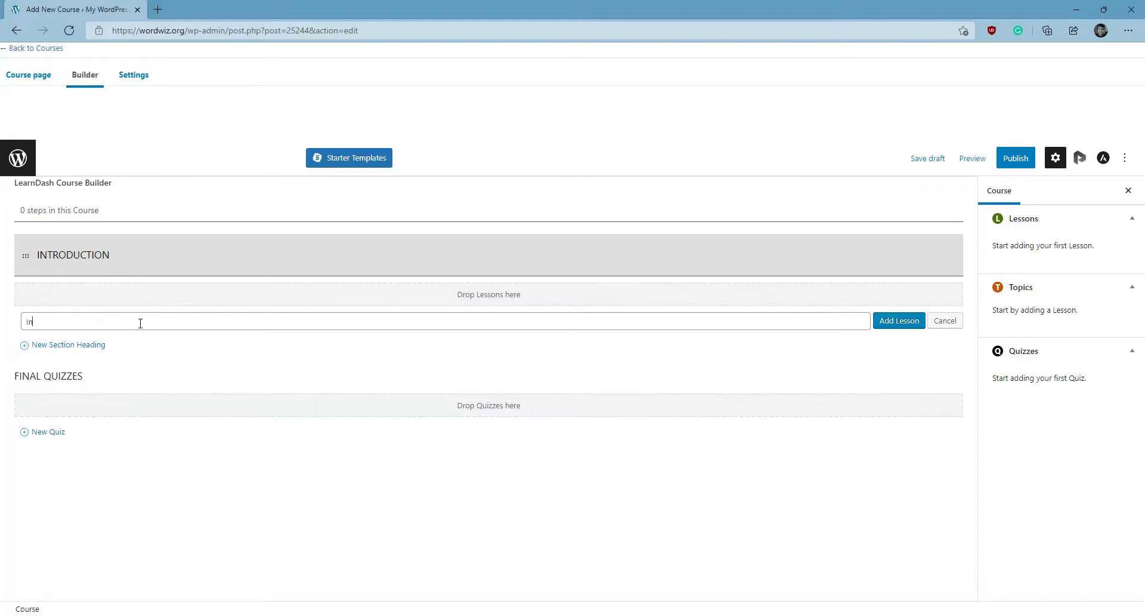
pyautogui.write('troducing the LearnDash Course Builder')
pyautogui.click(880, 324)
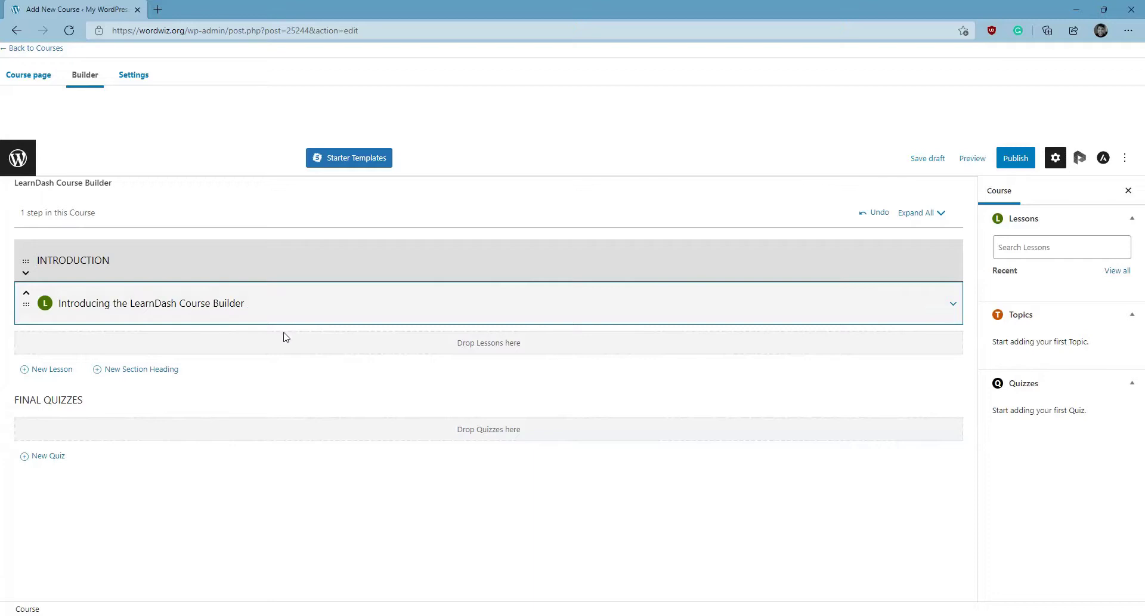
# Add a second lesson titled "Course Organization" to the Introduction section.
pyautogui.click(53, 371)
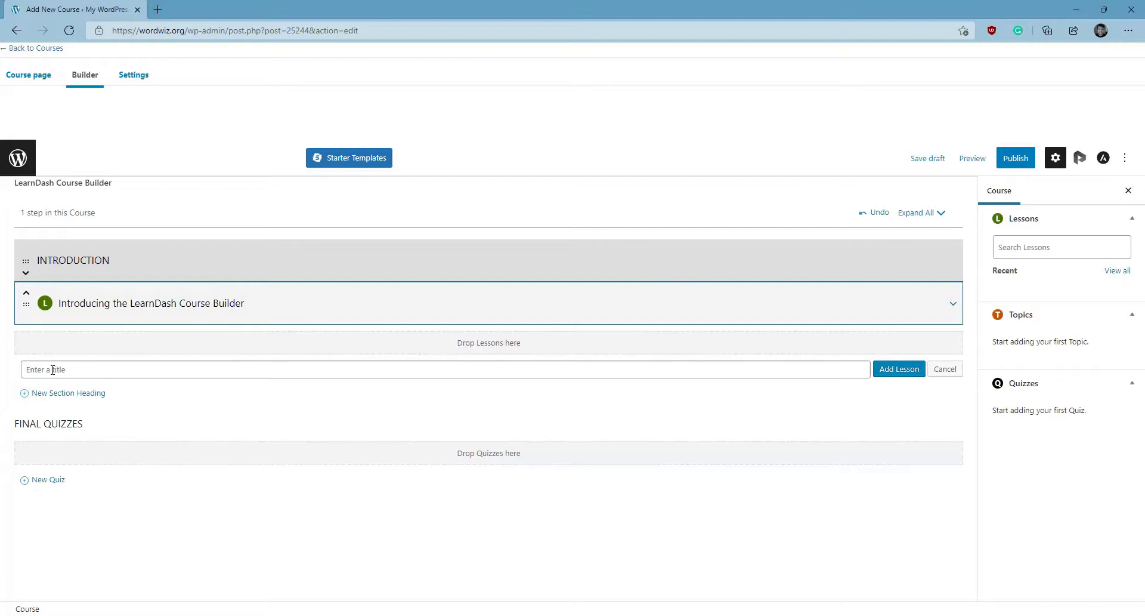
pyautogui.write('Course Organzi')
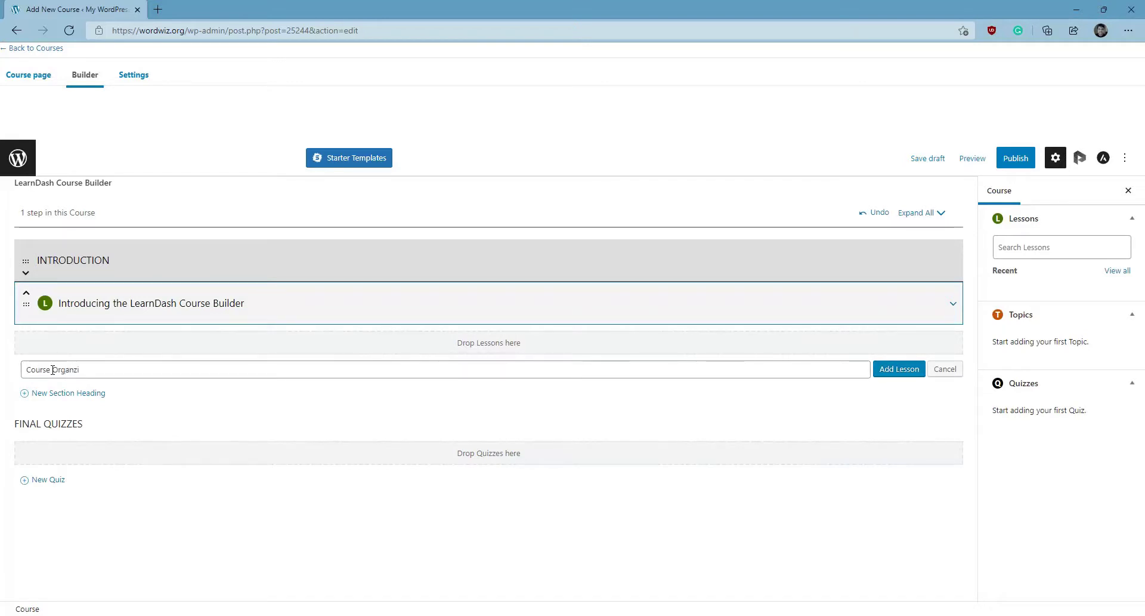
pyautogui.press('BackSpace')
pyautogui.press('BackSpace')
pyautogui.write('ization')
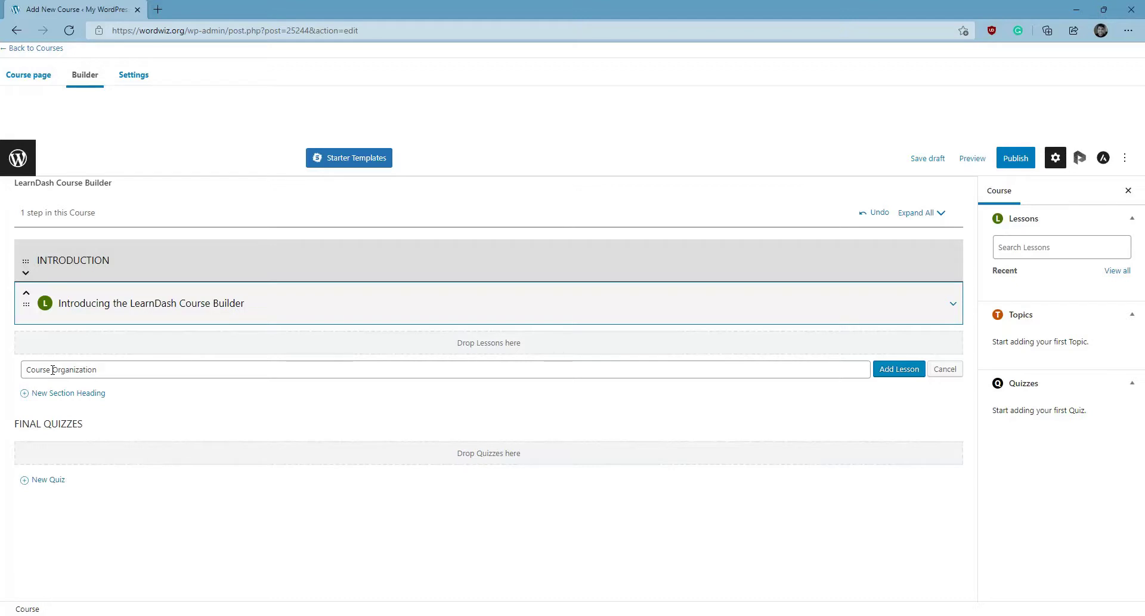
pyautogui.click(900, 373)
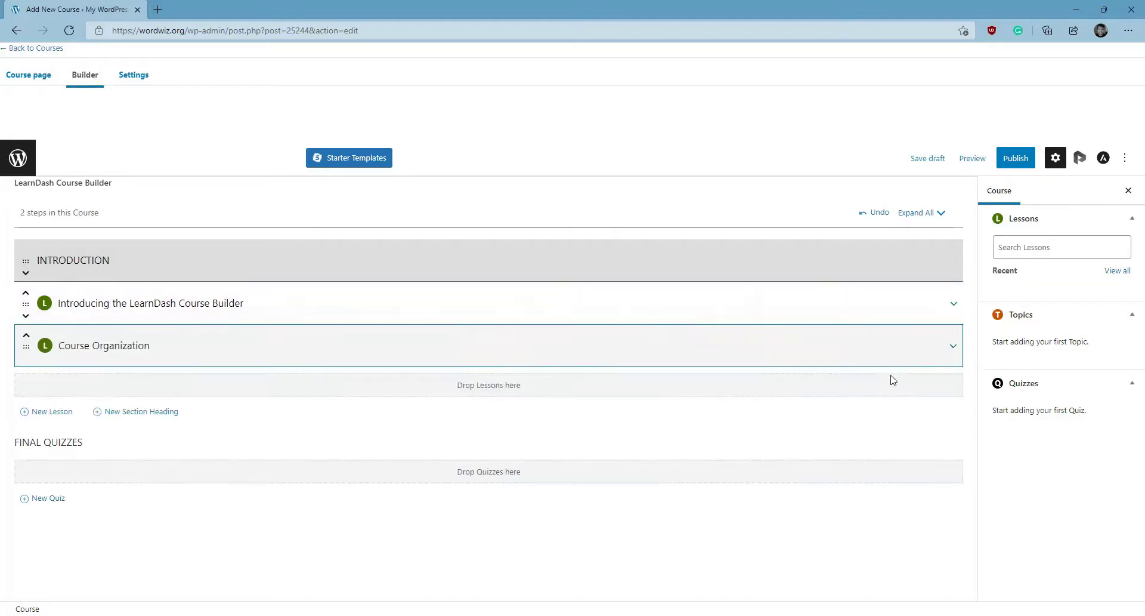
# Add a section heading titled "Creating A Course Outline" below the Course Organization lesson.
pyautogui.click(156, 412)
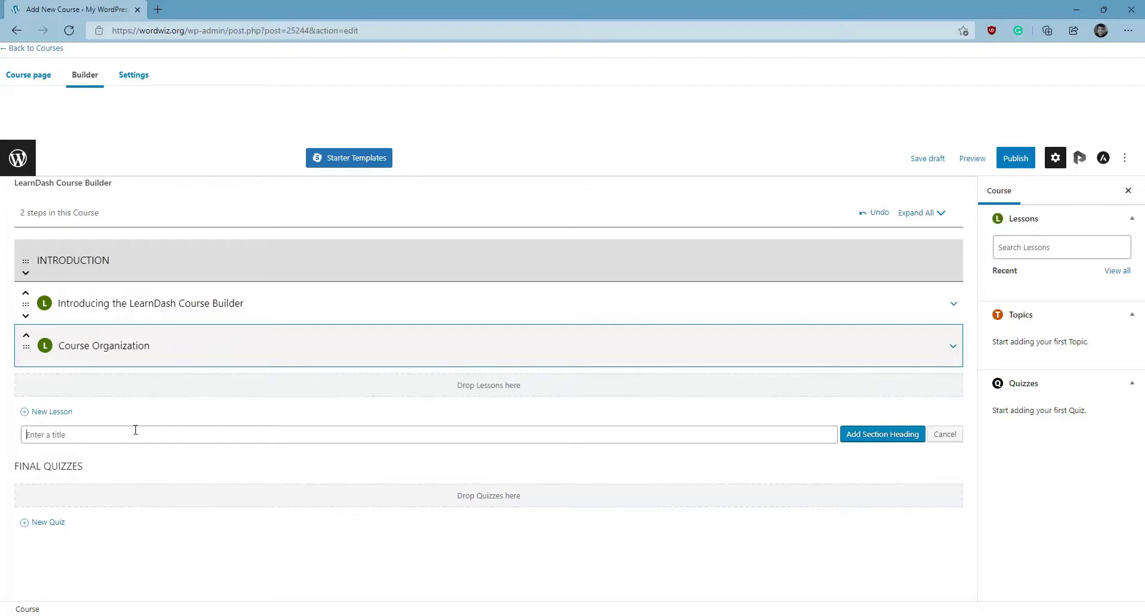
pyautogui.write('Creating A Course Outline')
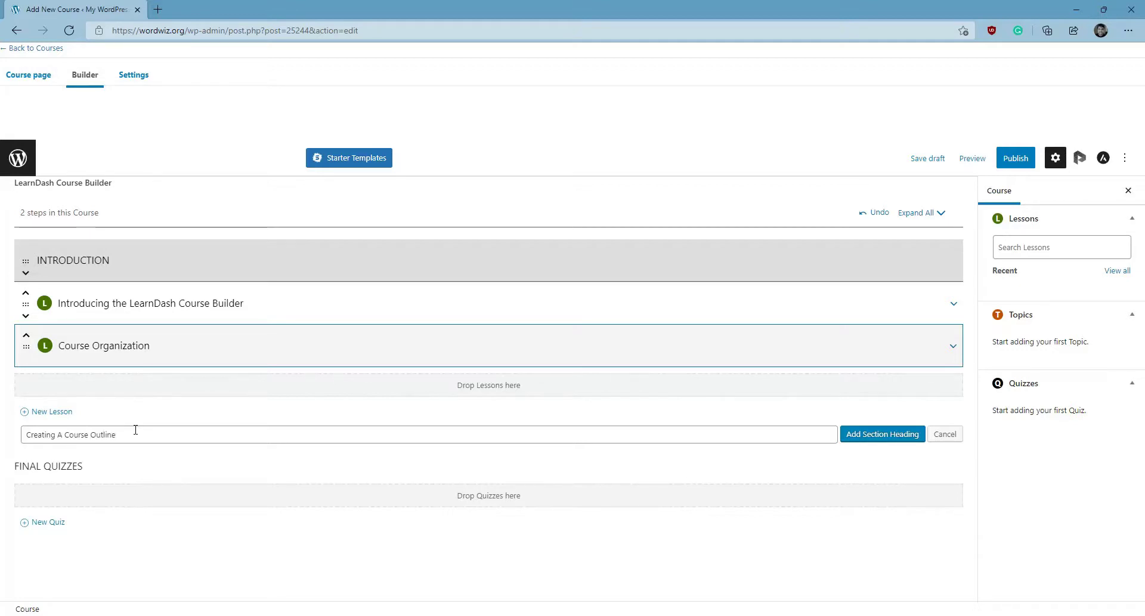
pyautogui.click(861, 436)
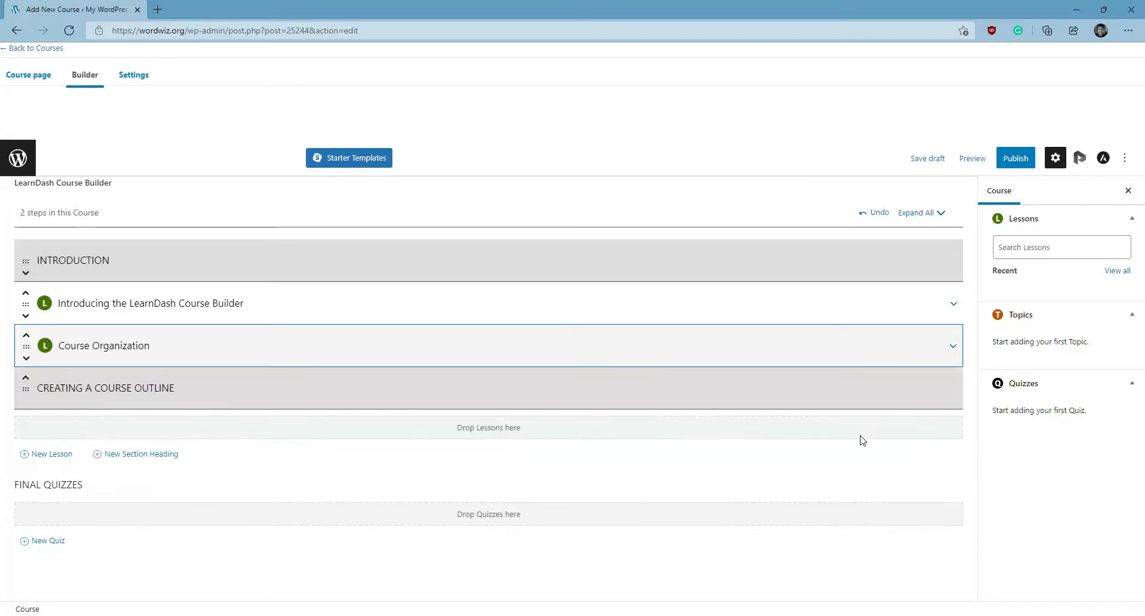
# Add a lesson titled "Creating Content" under the Creating A Course Outline section.
pyautogui.click(53, 453)
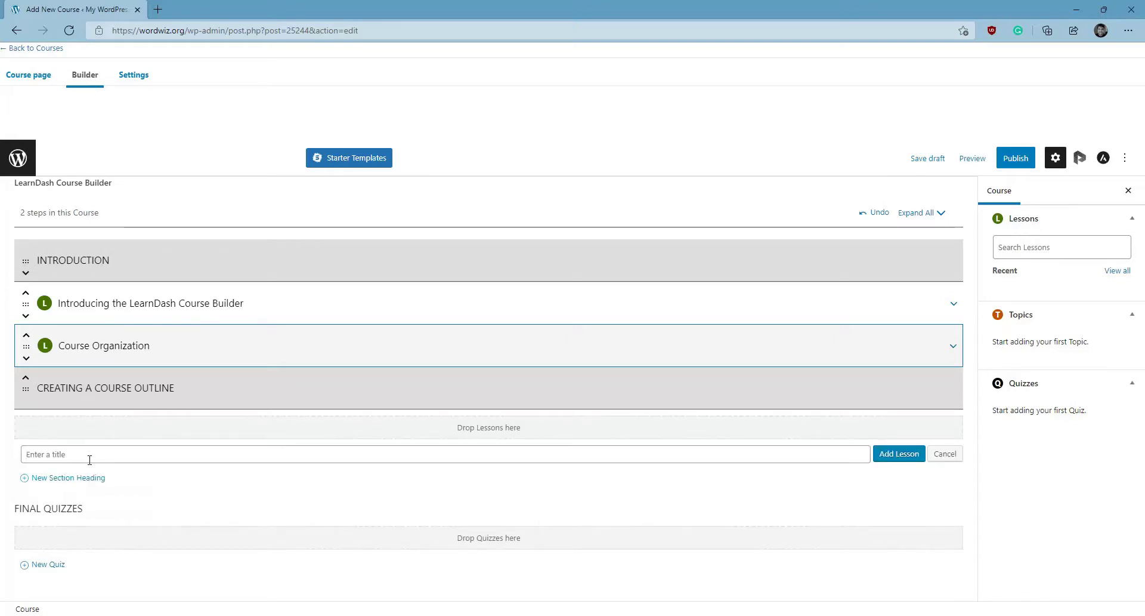
pyautogui.write('Creating ')
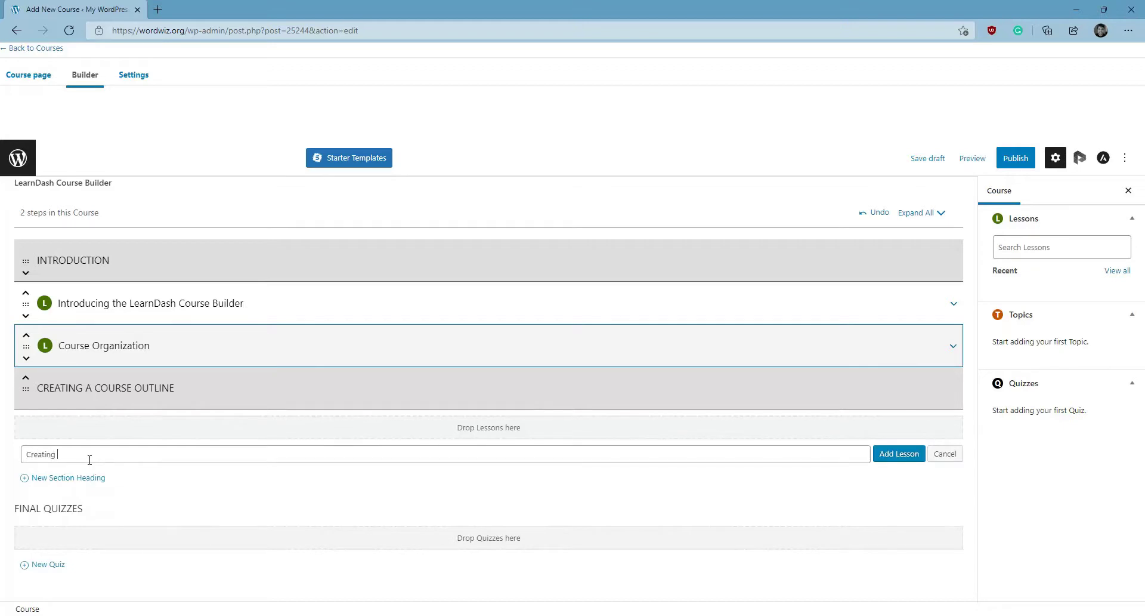
pyautogui.write('Content')
pyautogui.click(911, 458)
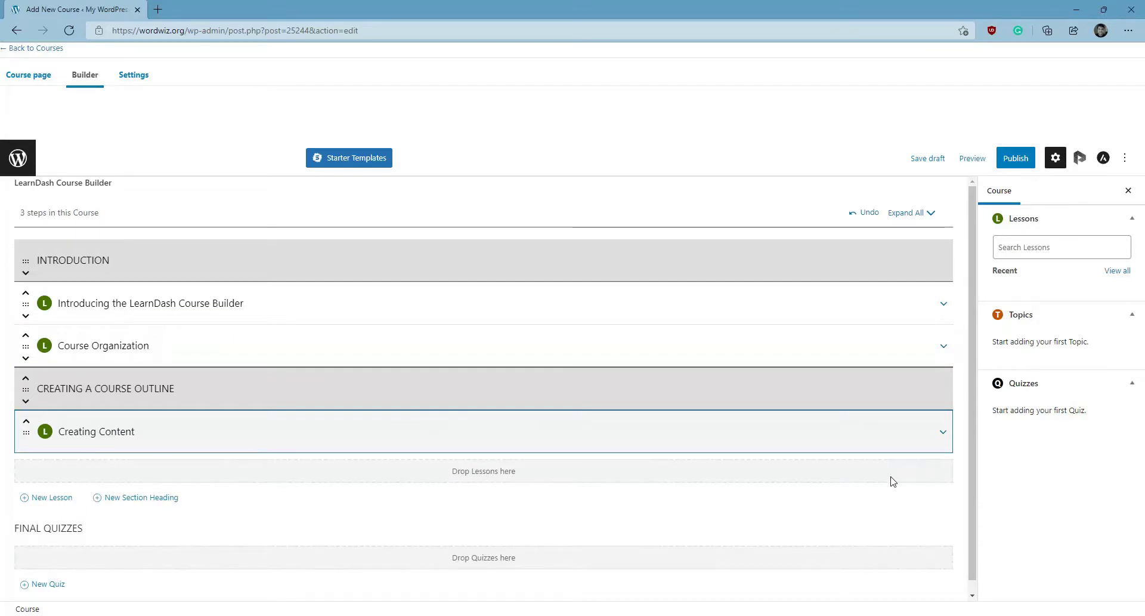
# Expand the Creating Content lesson and add a topic titled "Creating Lessons" to it.
pyautogui.click(943, 433)
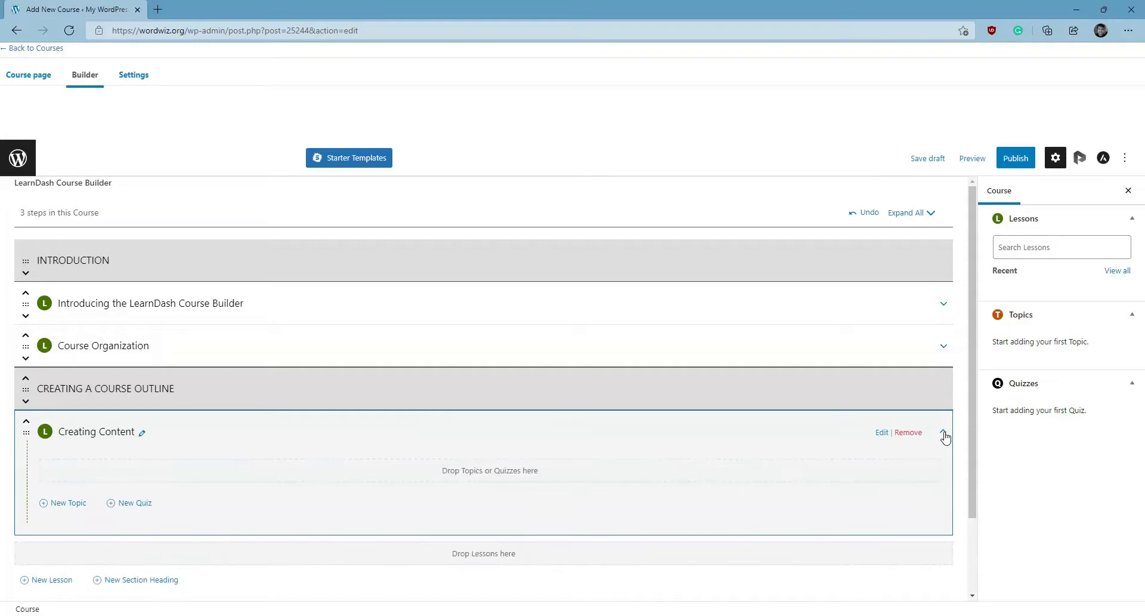
pyautogui.click(68, 504)
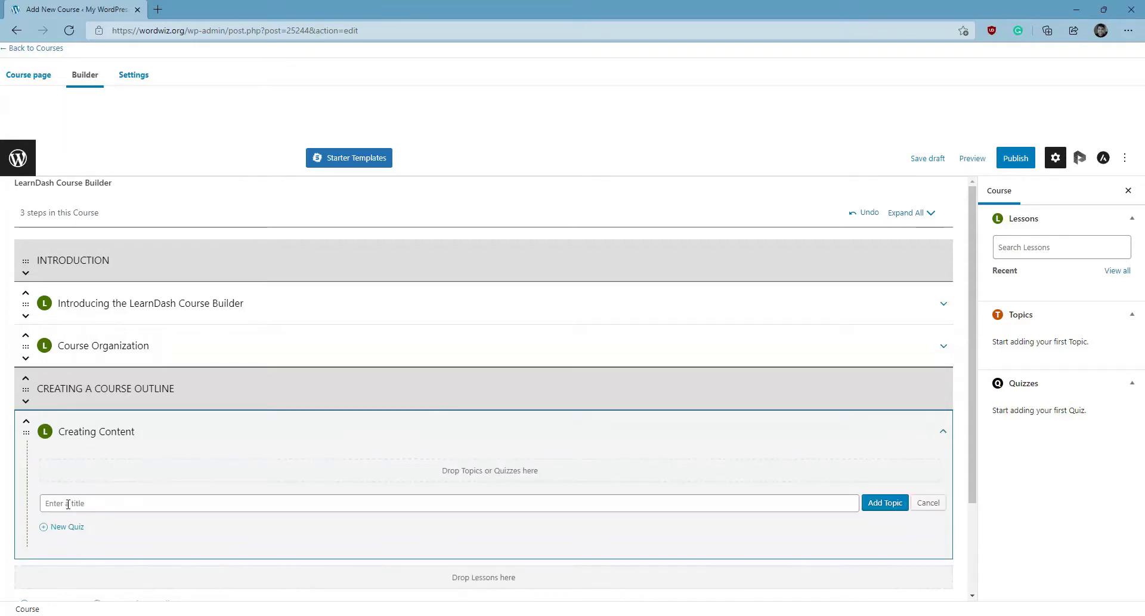
pyautogui.write('Creating Lessons')
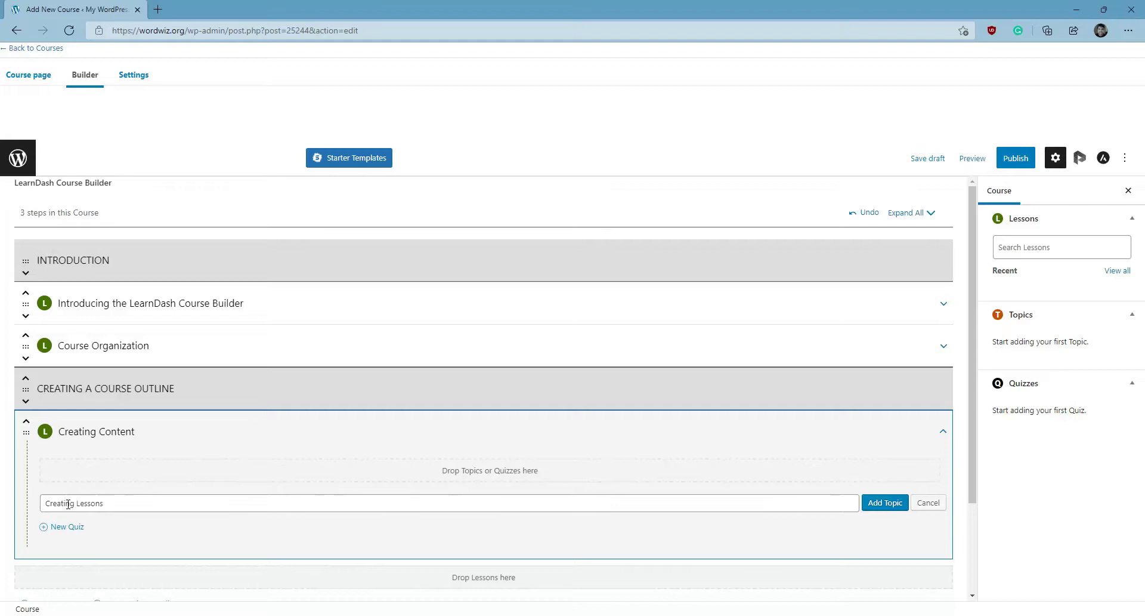
pyautogui.click(881, 509)
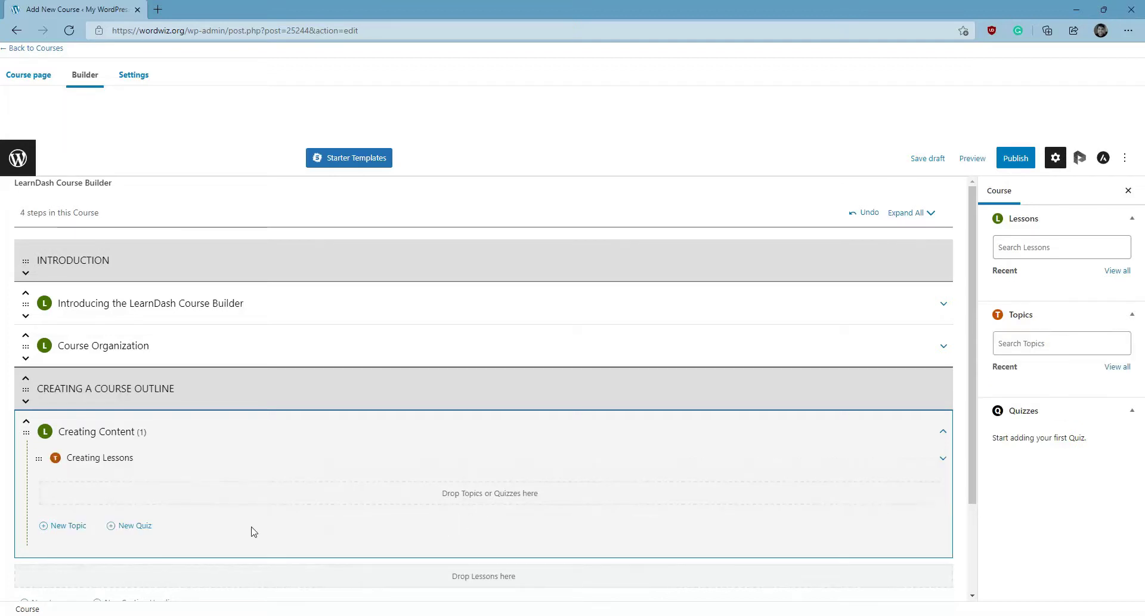
# Add a second topic titled "Creating Topics" to the Creating Content lesson.
pyautogui.click(65, 526)
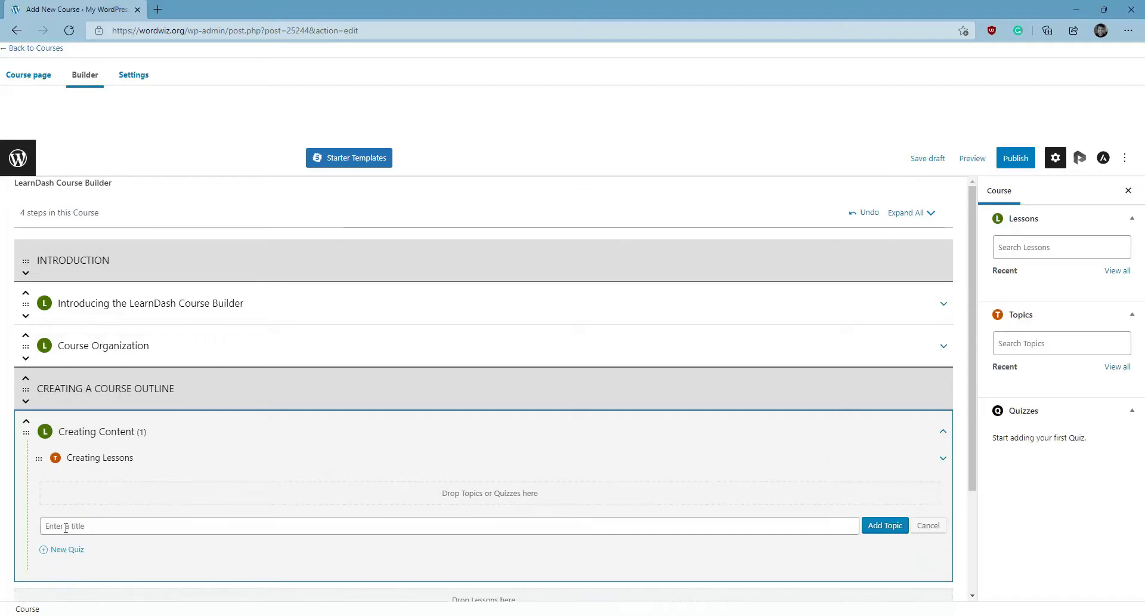
pyautogui.write('Creating Topic')
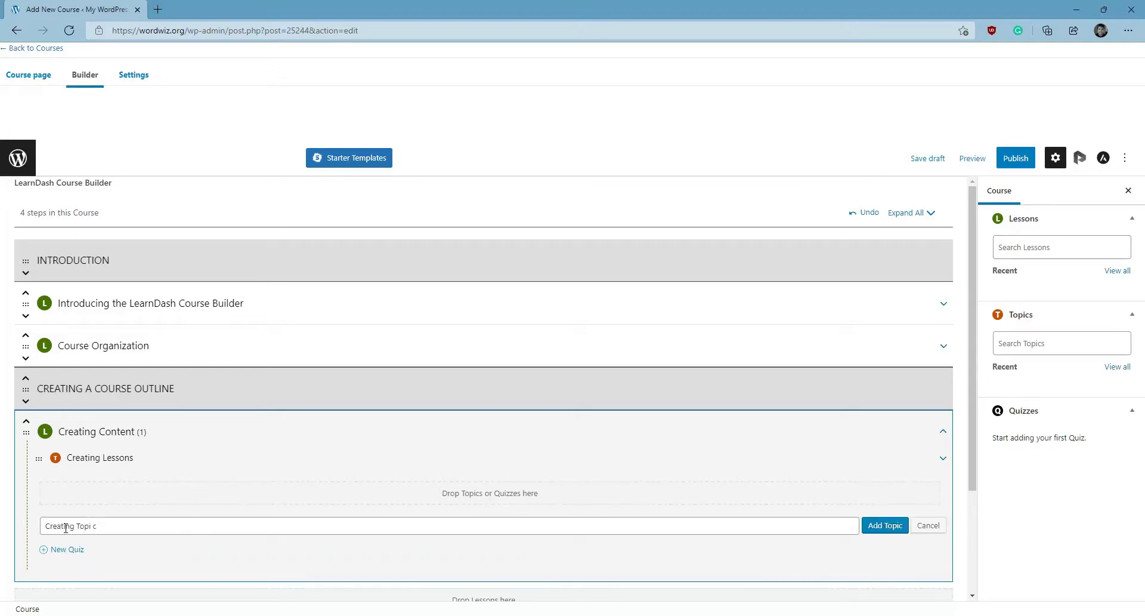
pyautogui.write('s')
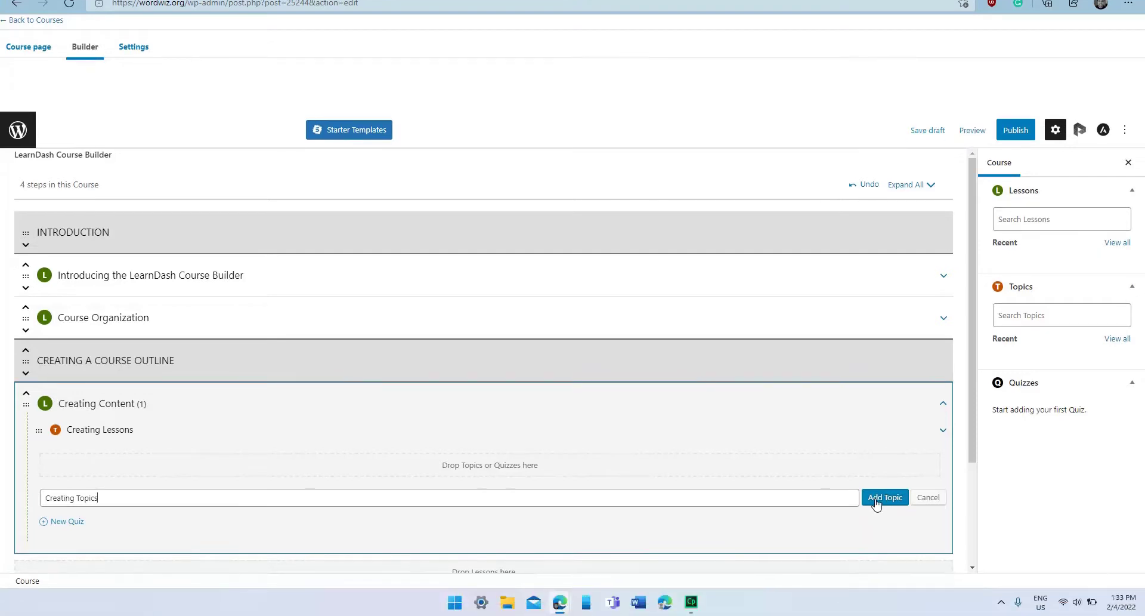
pyautogui.click(873, 528)
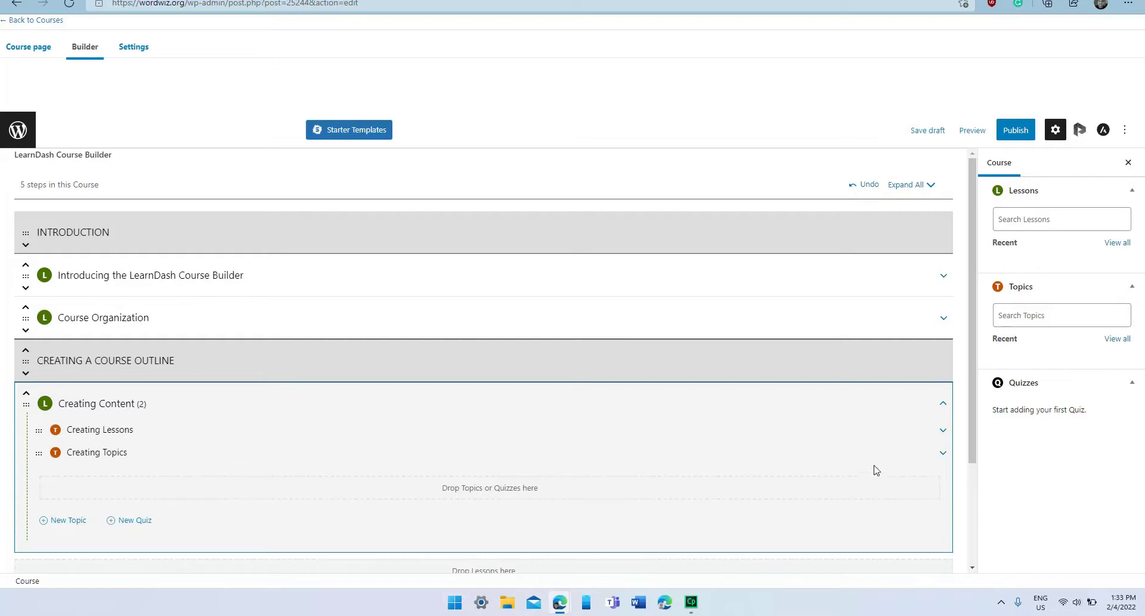
# Move the Introducing the LearnDash Course Builder lesson below Course Organization, and return it to first place in the Introduction section.
pyautogui.moveTo(686, 460)
pyautogui.click(25, 287)
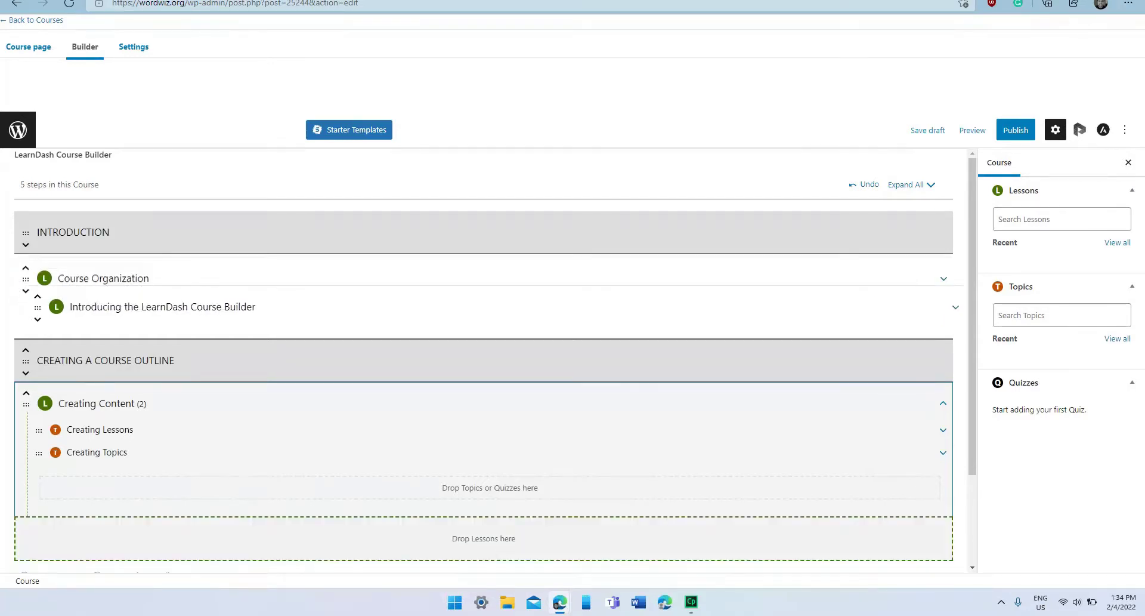
pyautogui.click(26, 307)
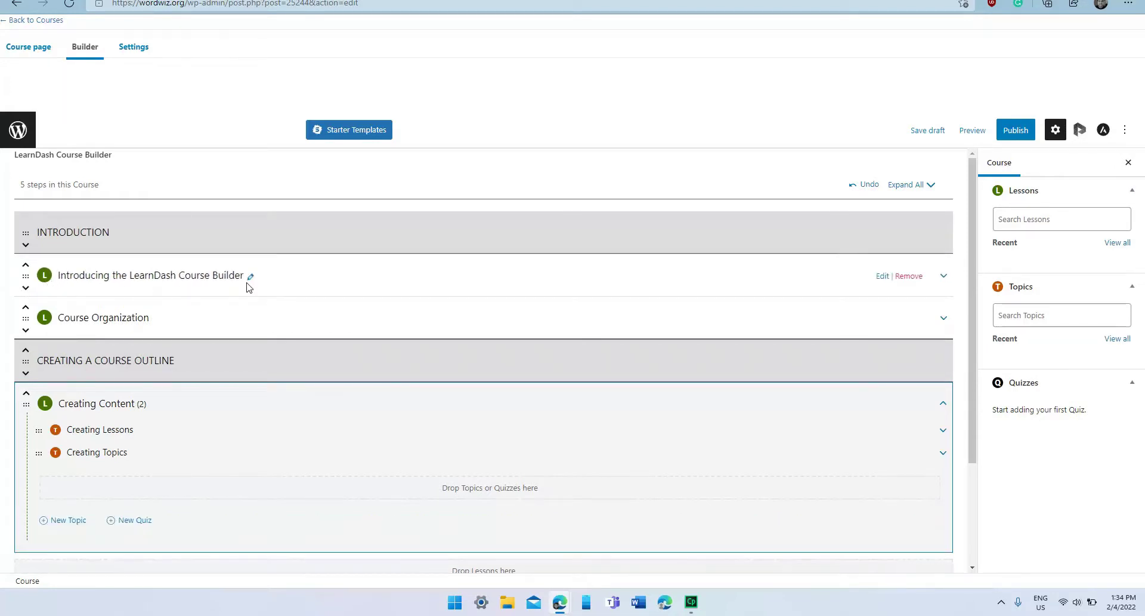
# Publish the course and confirm the pre-publish check.
pyautogui.click(1007, 135)
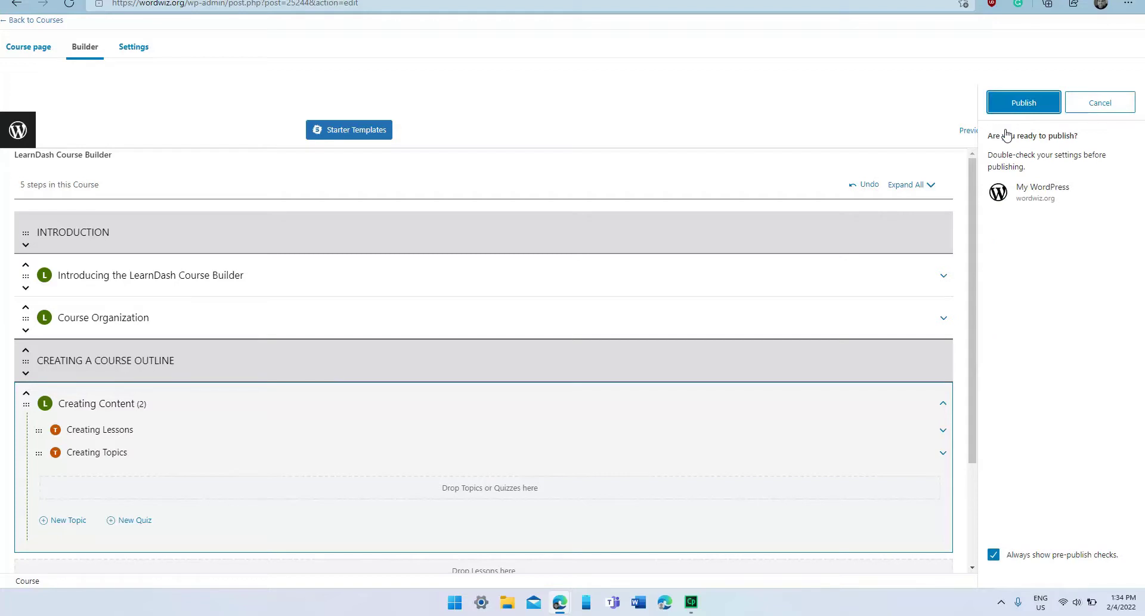
pyautogui.click(1023, 104)
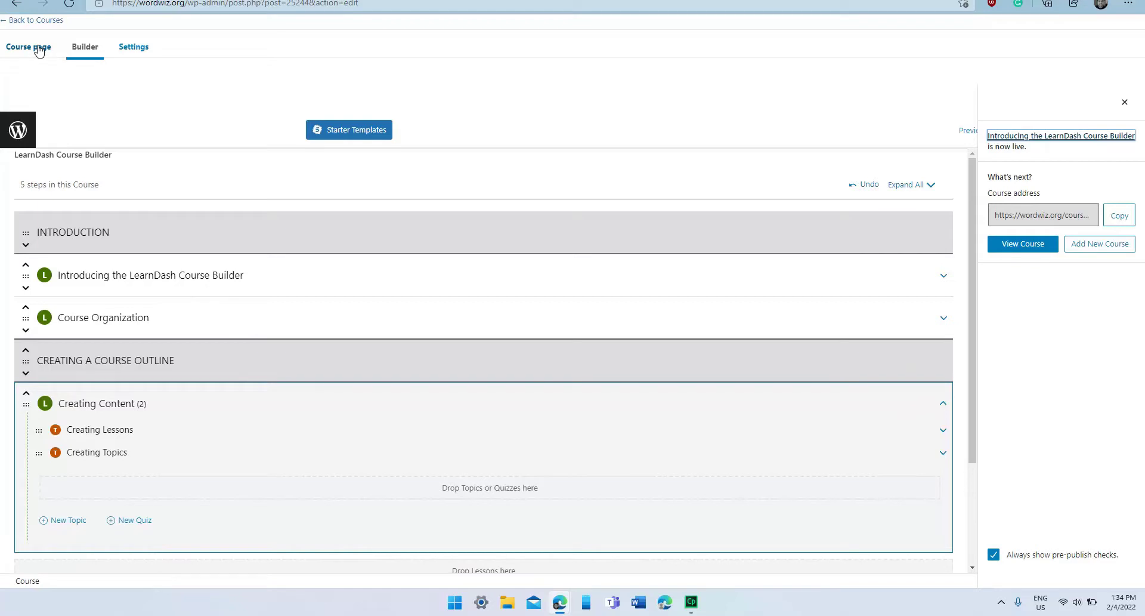
# Leave the course editor for the Courses list, and check the site's Lessons and Topics lists with their course assignments.
pyautogui.click(48, 27)
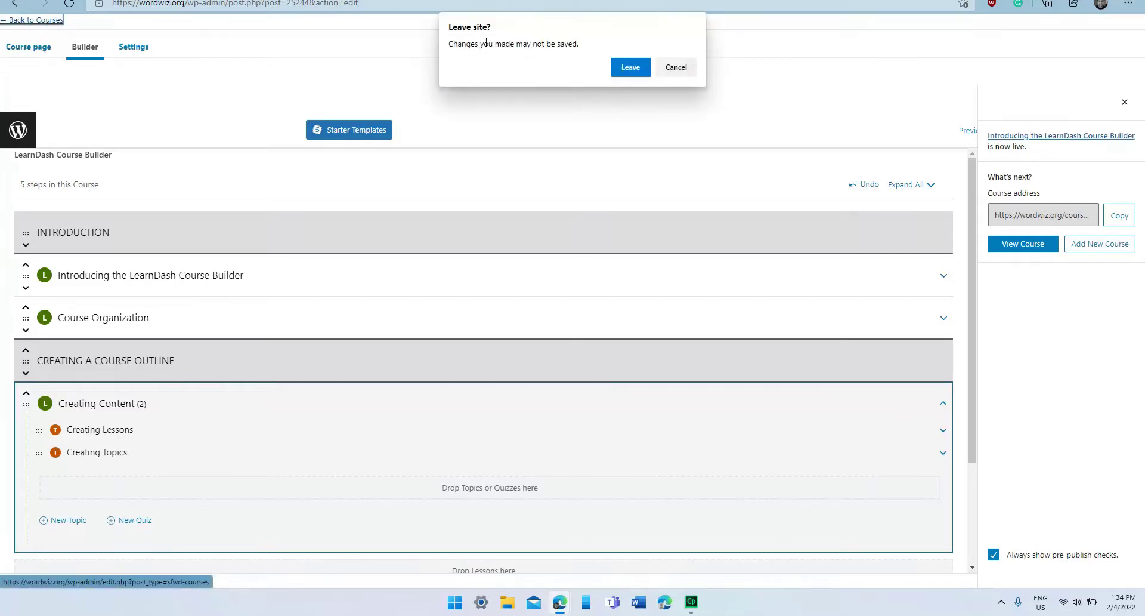
pyautogui.click(610, 73)
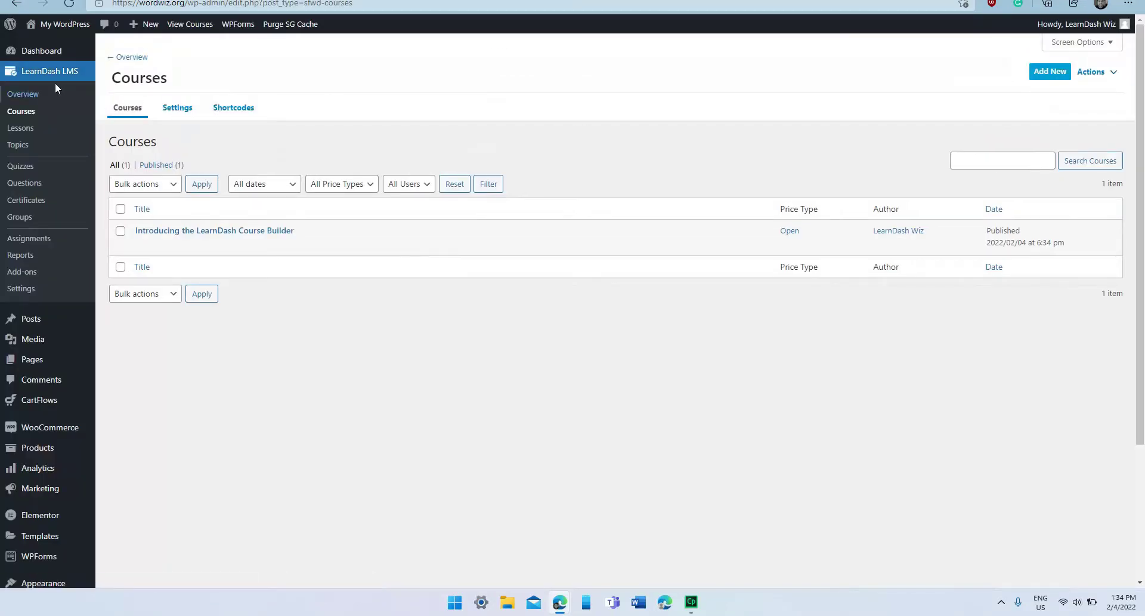
pyautogui.click(27, 129)
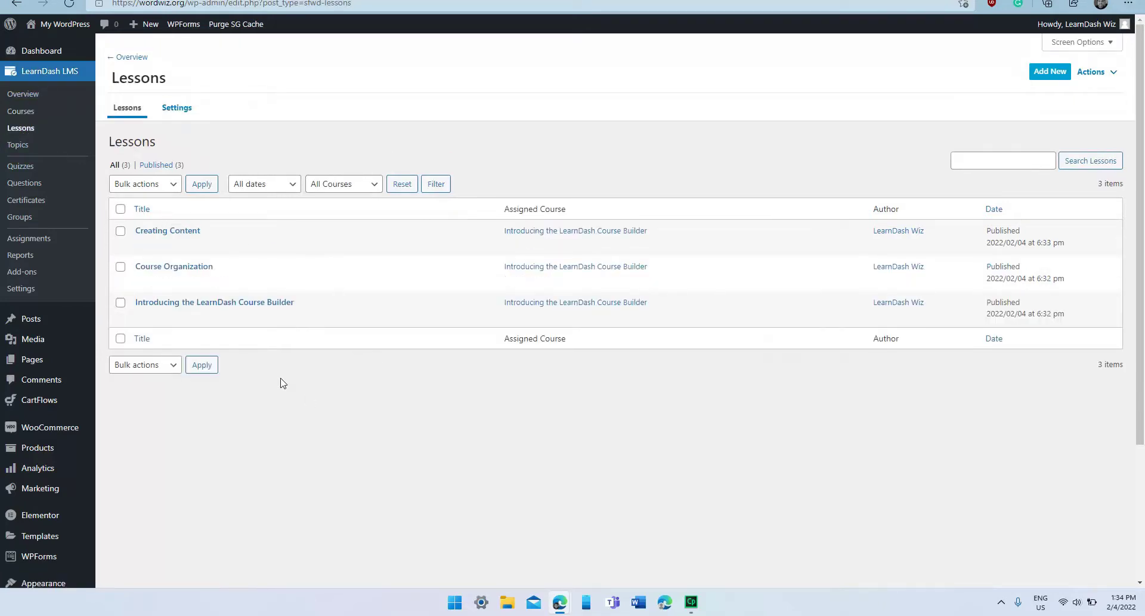
pyautogui.click(18, 146)
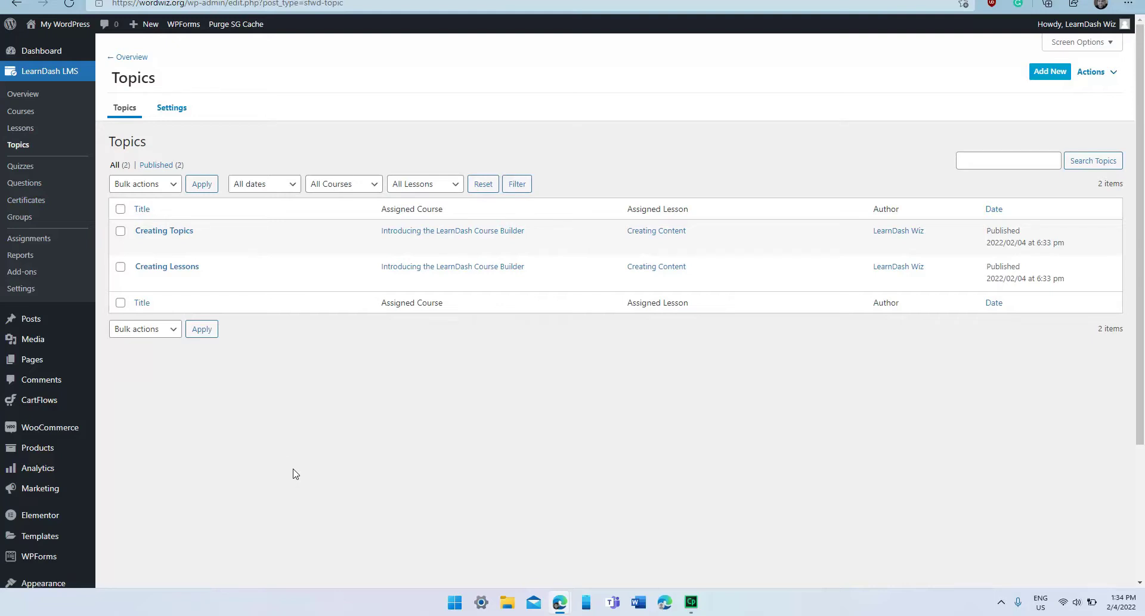
# Open the public site in a new browser tab and view the Introducing the LearnDash Course Builder course page from the popular courses.
pyautogui.moveTo(70, 26)
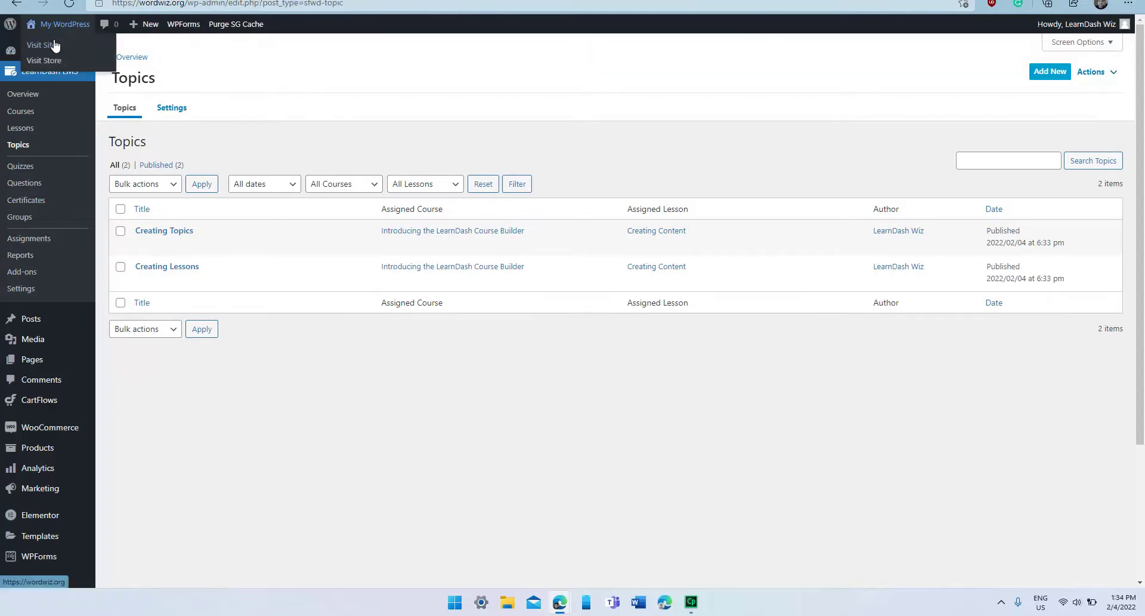
pyautogui.middleClick(53, 44)
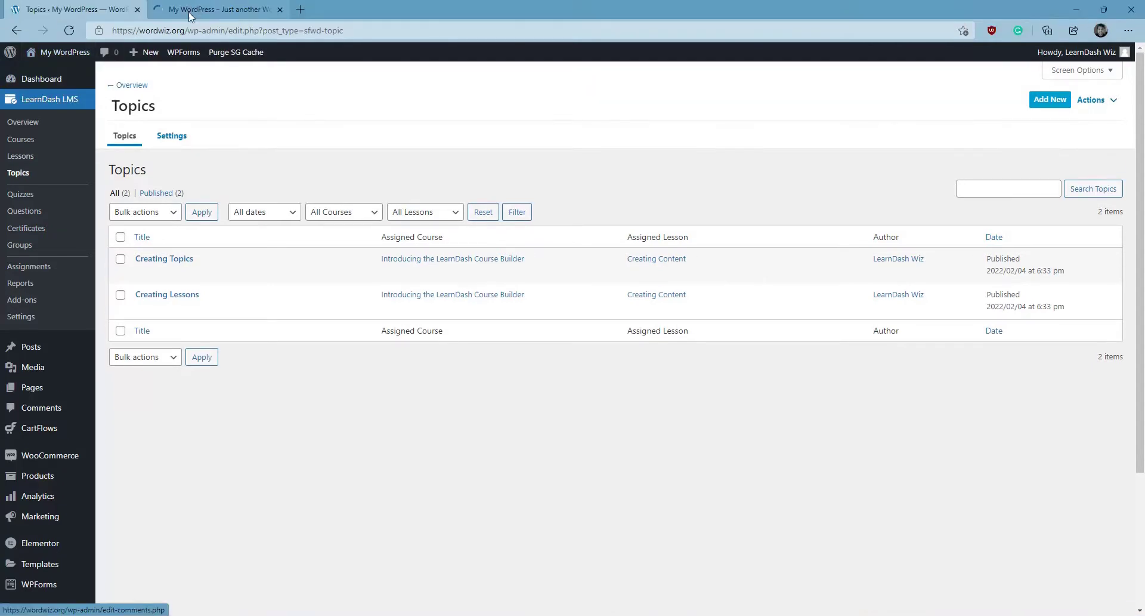
pyautogui.click(191, 11)
pyautogui.scroll(-8, 399, 378)
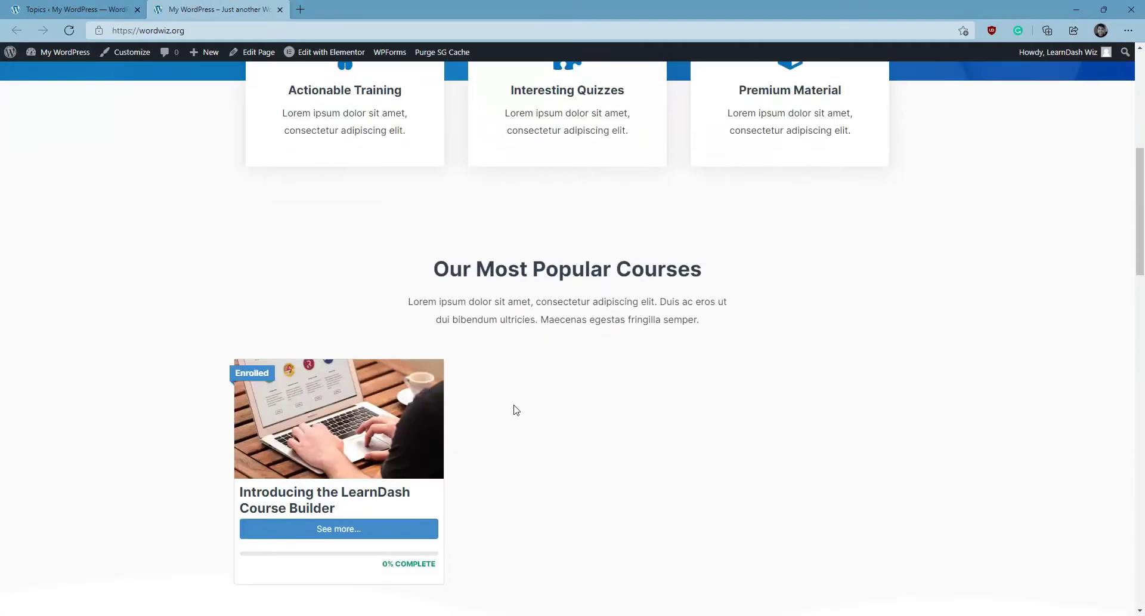
pyautogui.click(343, 387)
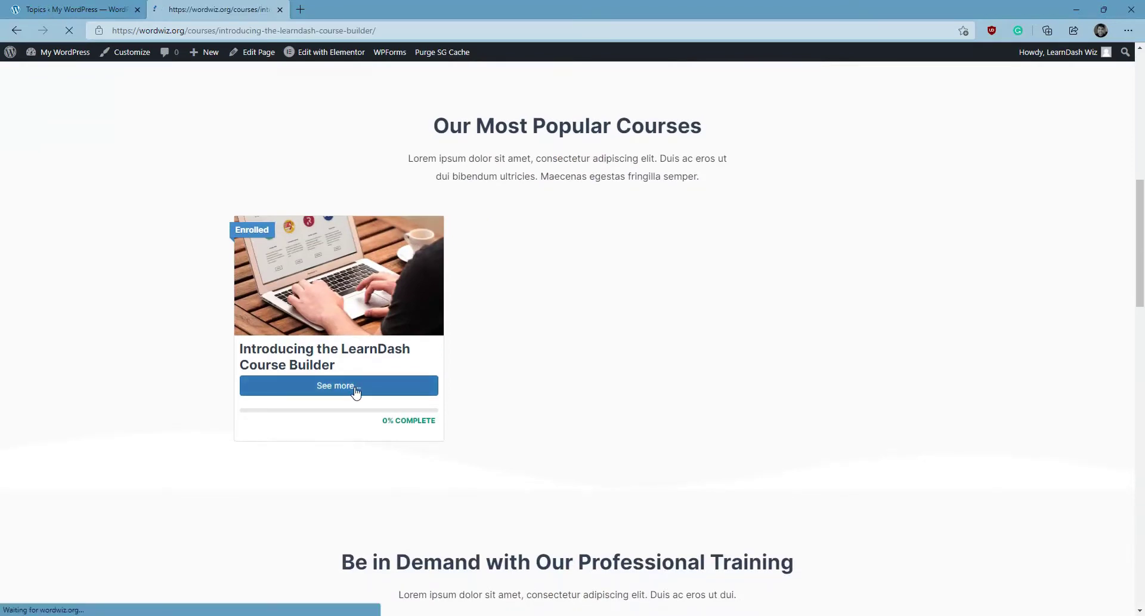
pyautogui.scroll(-7, 453, 411)
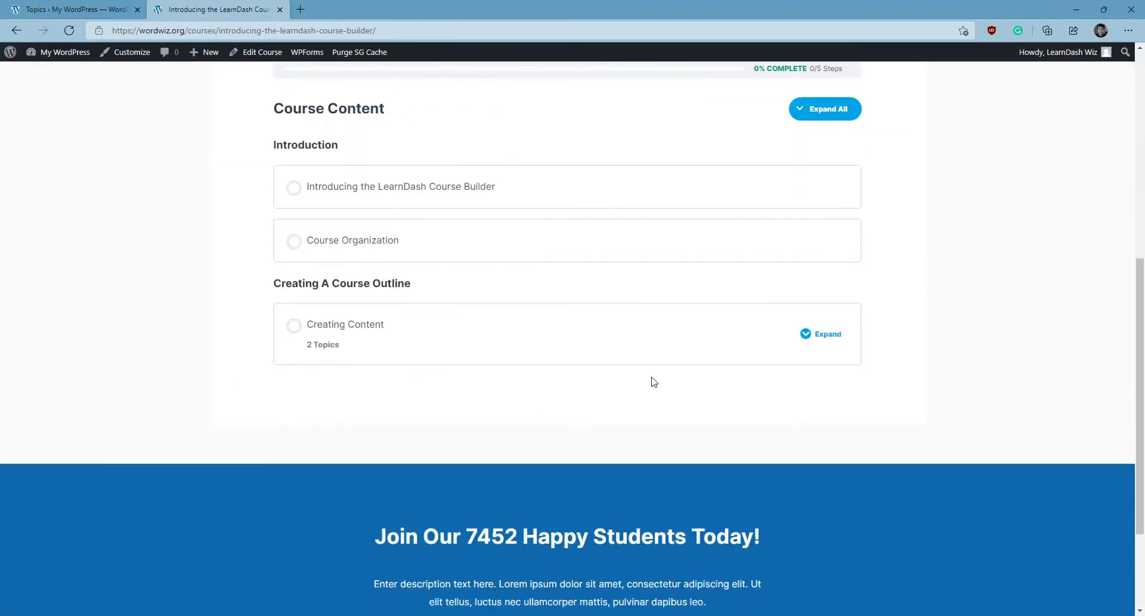
# Expand the Creating Content lesson in the published course outline and examine its topics and the rest of the course page.
pyautogui.click(811, 334)
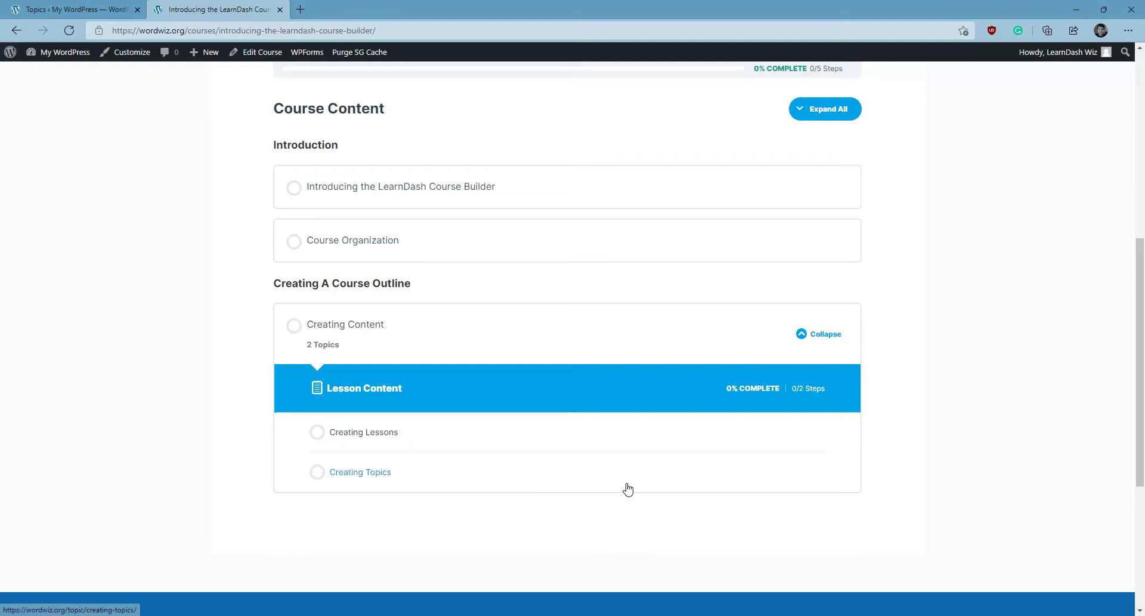
pyautogui.scroll(2, 628, 489)
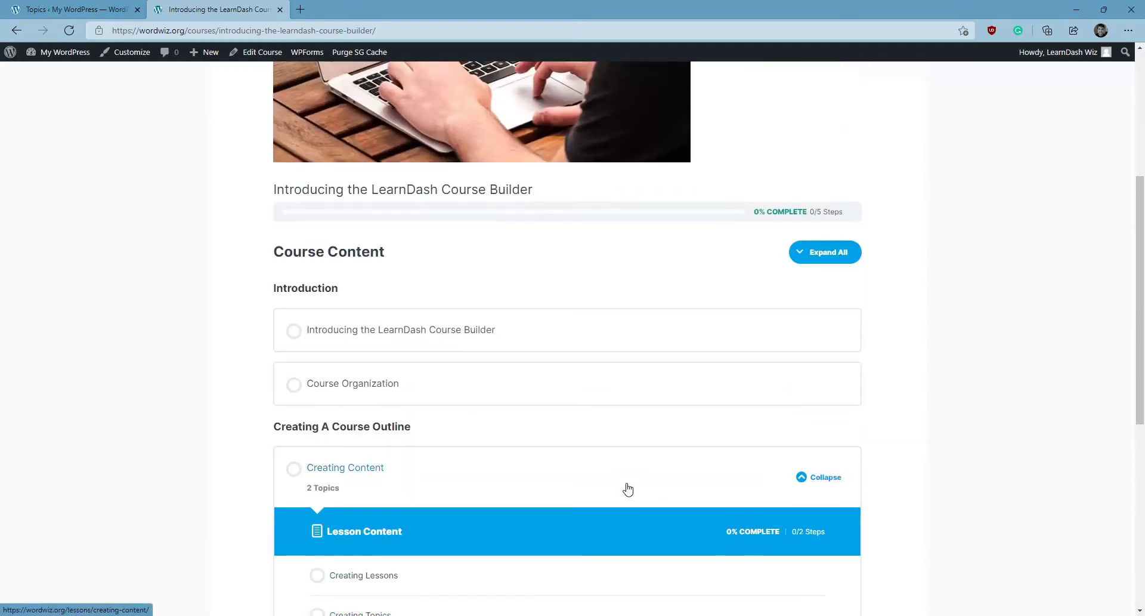
pyautogui.scroll(2, 629, 489)
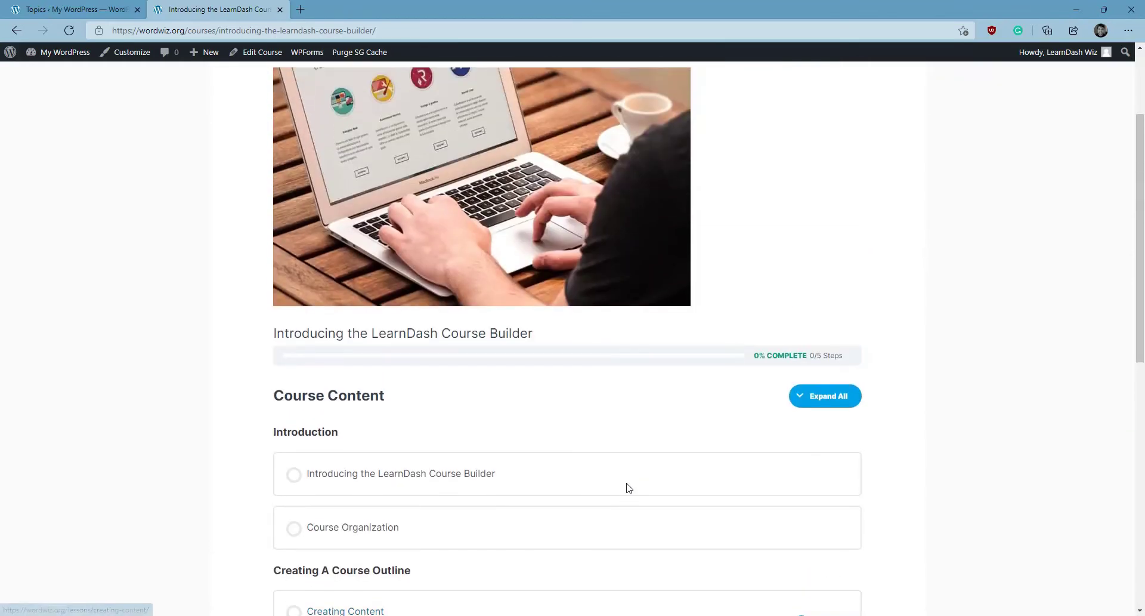
pyautogui.scroll(2, 629, 488)
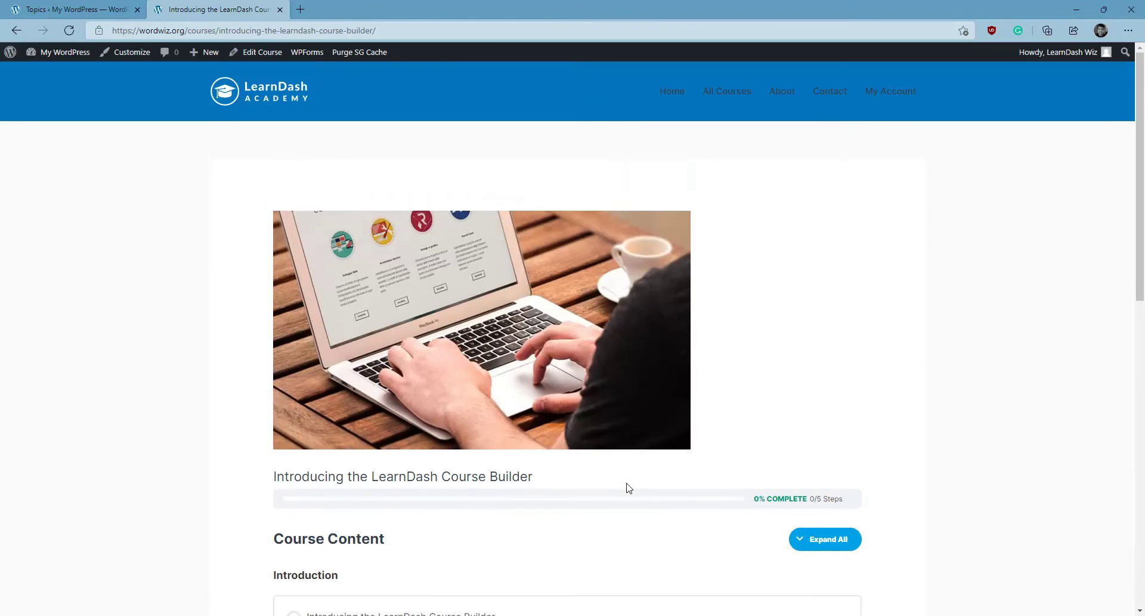